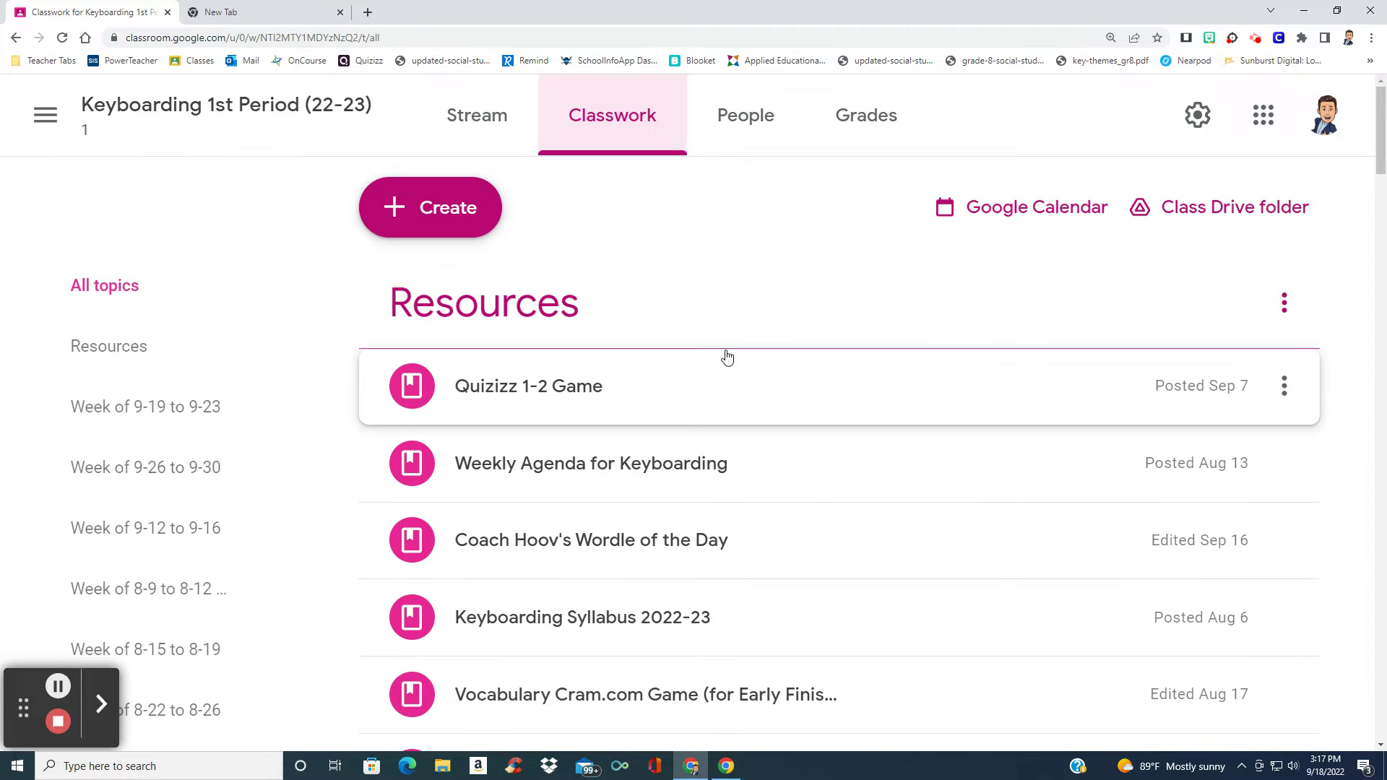
Step: Look through the Classwork page, from the Resources materials to the drafts under Week of 9-19 to 9-23
scroll(622, 353, "down", 3)
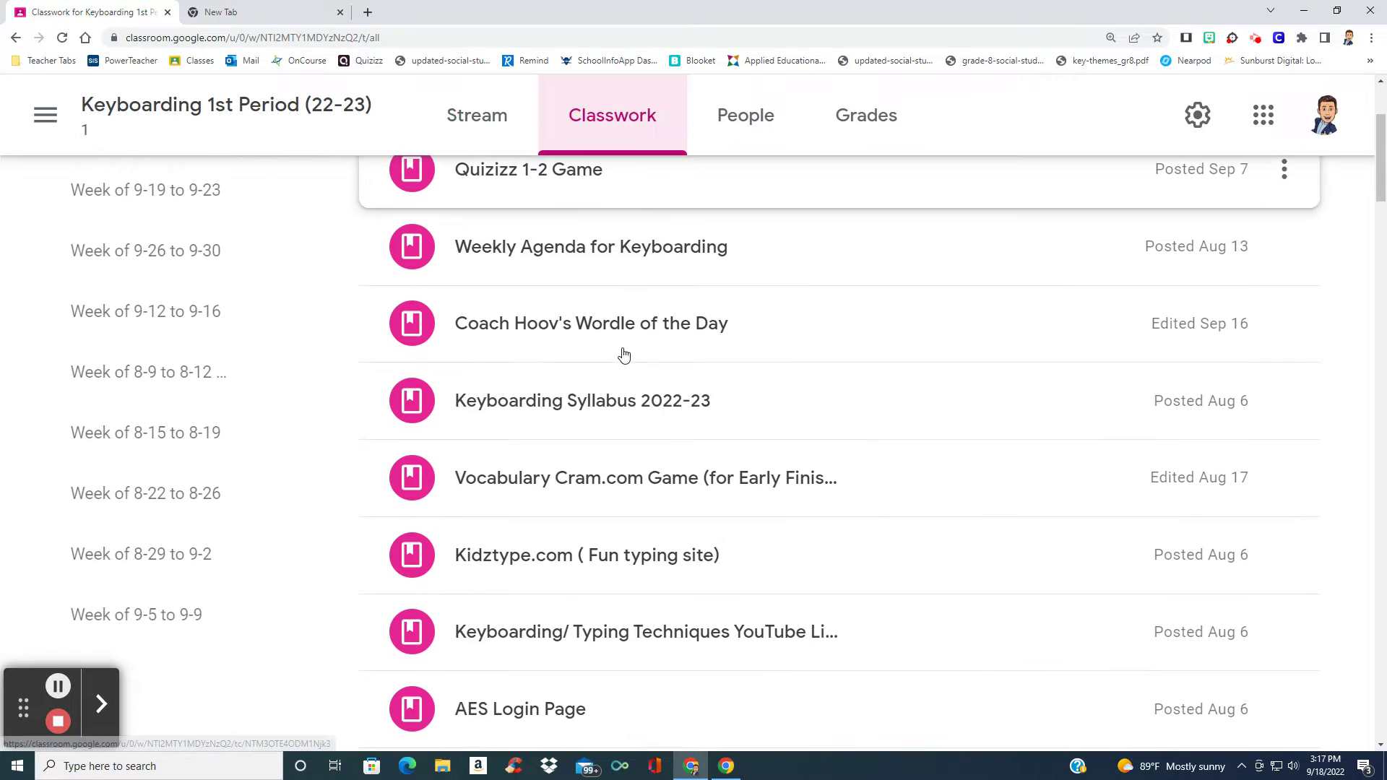
scroll(635, 365, "down", 4)
scroll(656, 379, "down", 3)
scroll(655, 379, "up", 4)
scroll(655, 379, "down", 4)
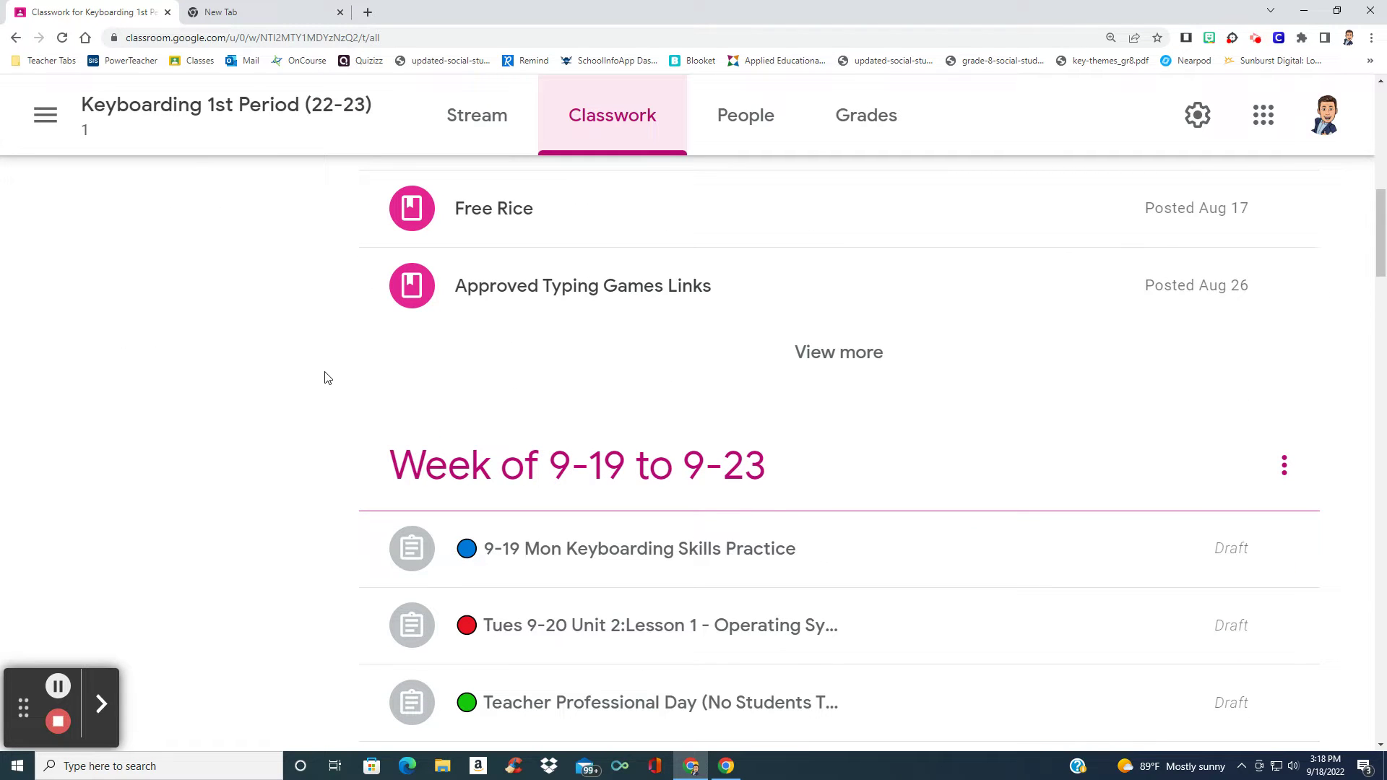
scroll(325, 377, "down", 1)
scroll(325, 378, "up", 4)
scroll(332, 383, "down", 9)
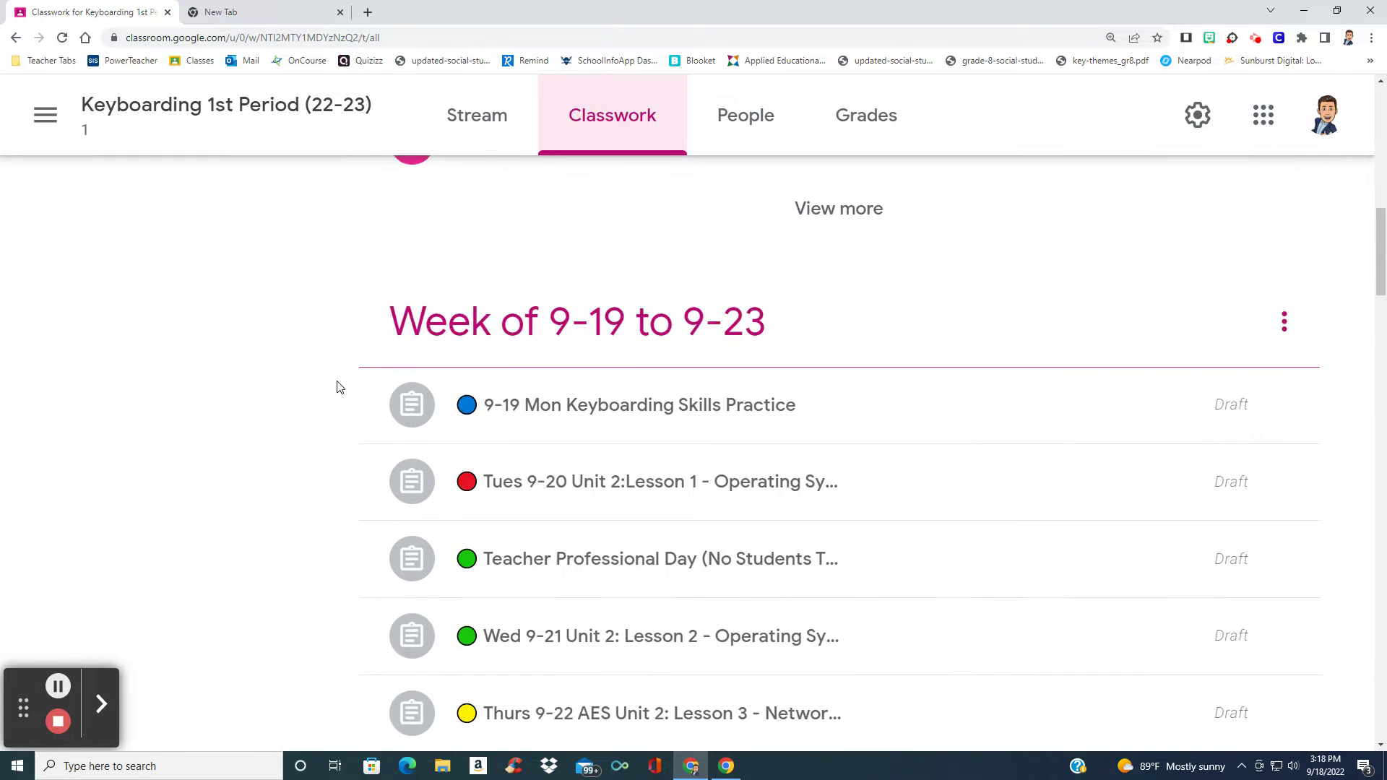
scroll(509, 391, "up", 3)
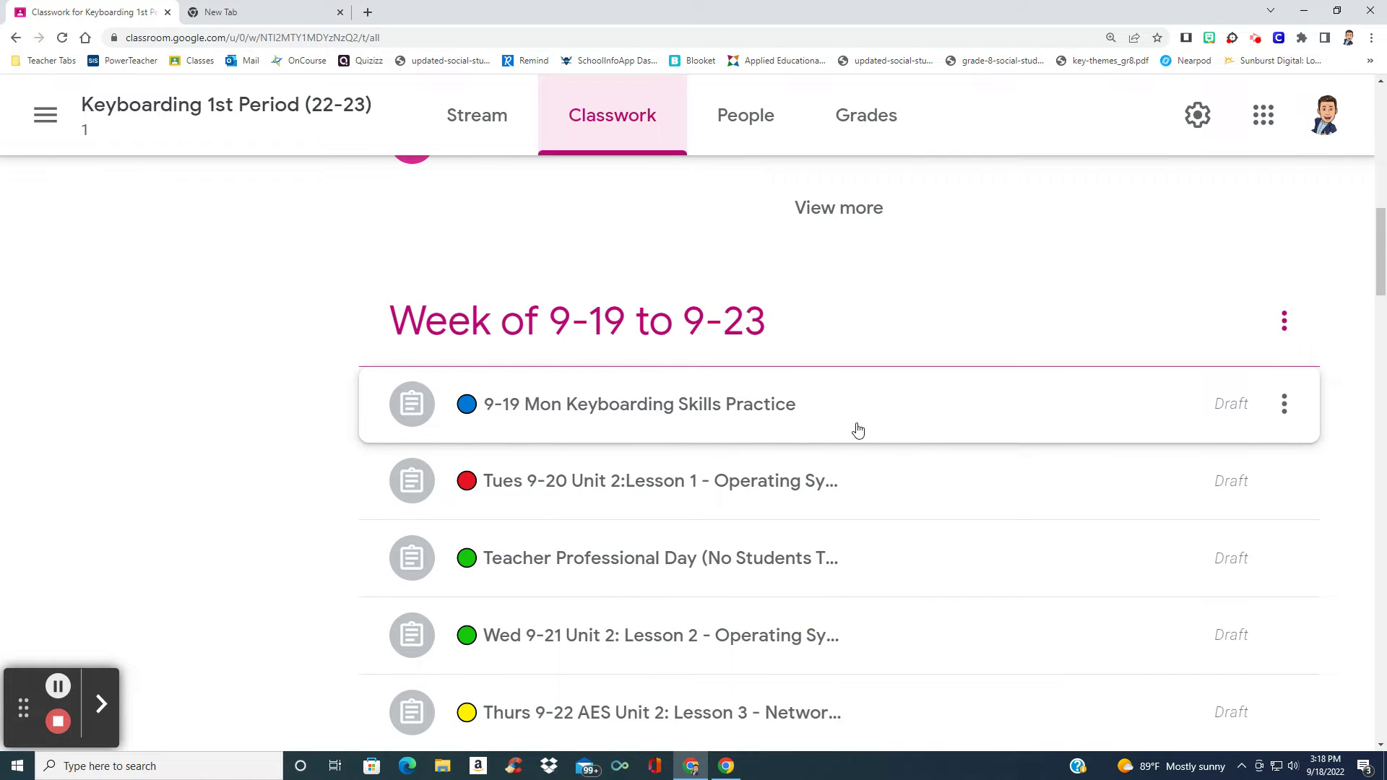
scroll(809, 477, "down", 1)
scroll(810, 477, "down", 2)
scroll(936, 520, "up", 1)
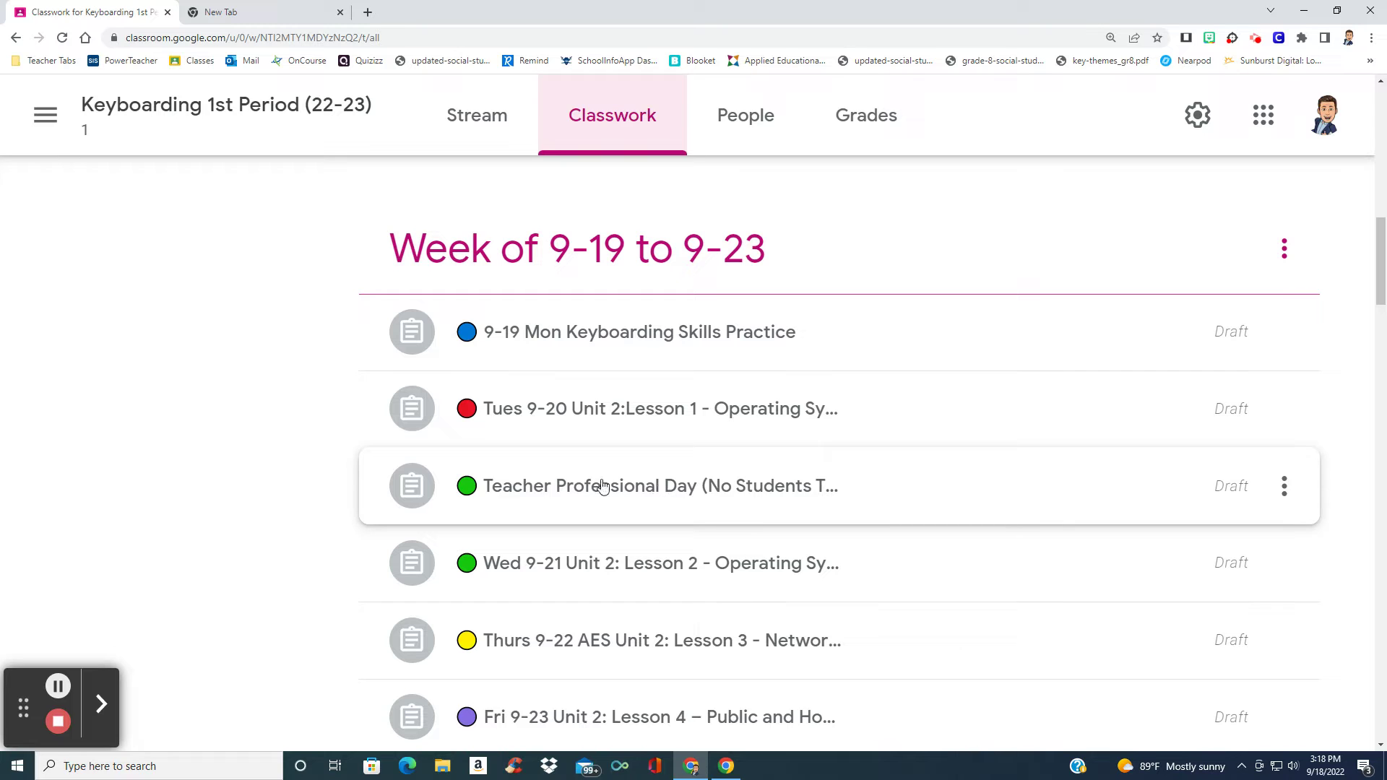
scroll(603, 485, "down", 2)
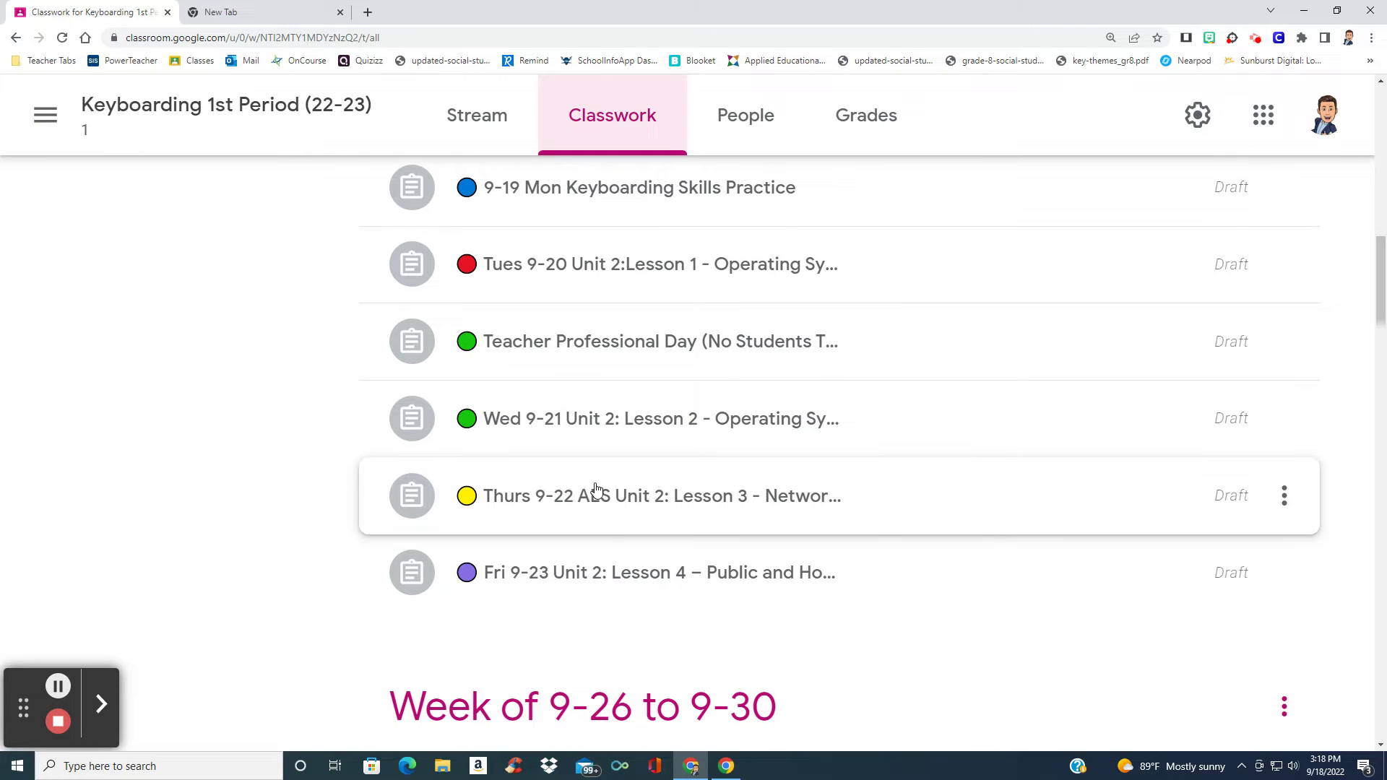
scroll(599, 493, "up", 1)
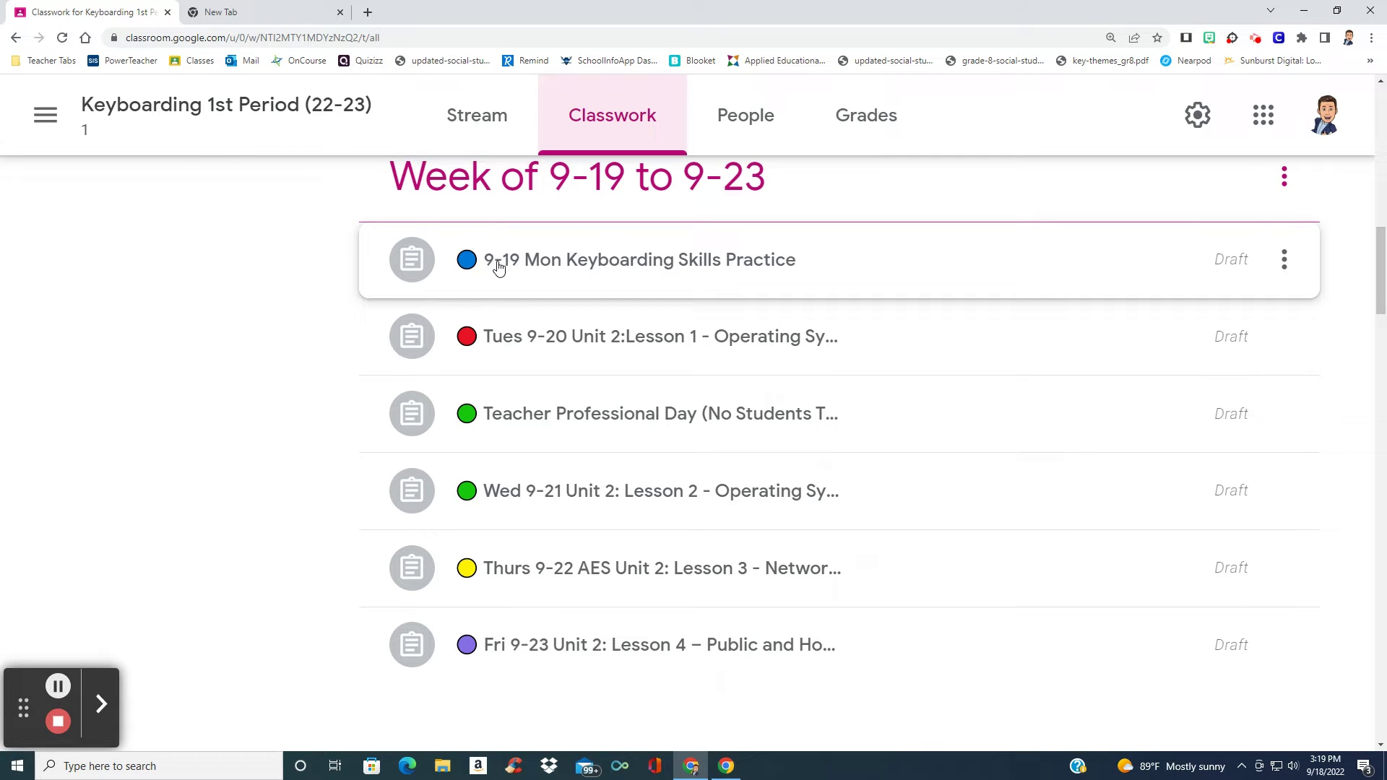
Step: Copy the full instructions from the 9-19 Mon Keyboarding Skills Practice draft and close the assignment
left_click(689, 263)
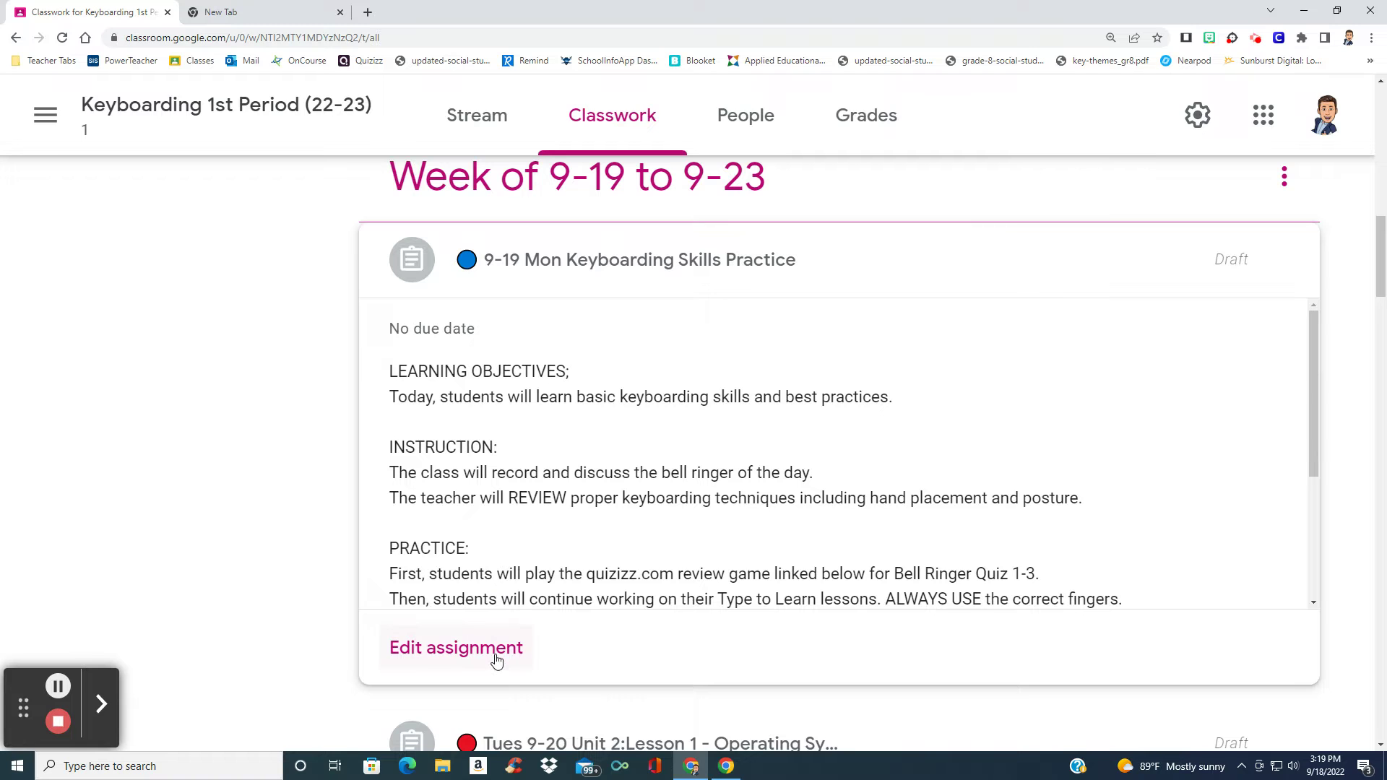
left_click(497, 662)
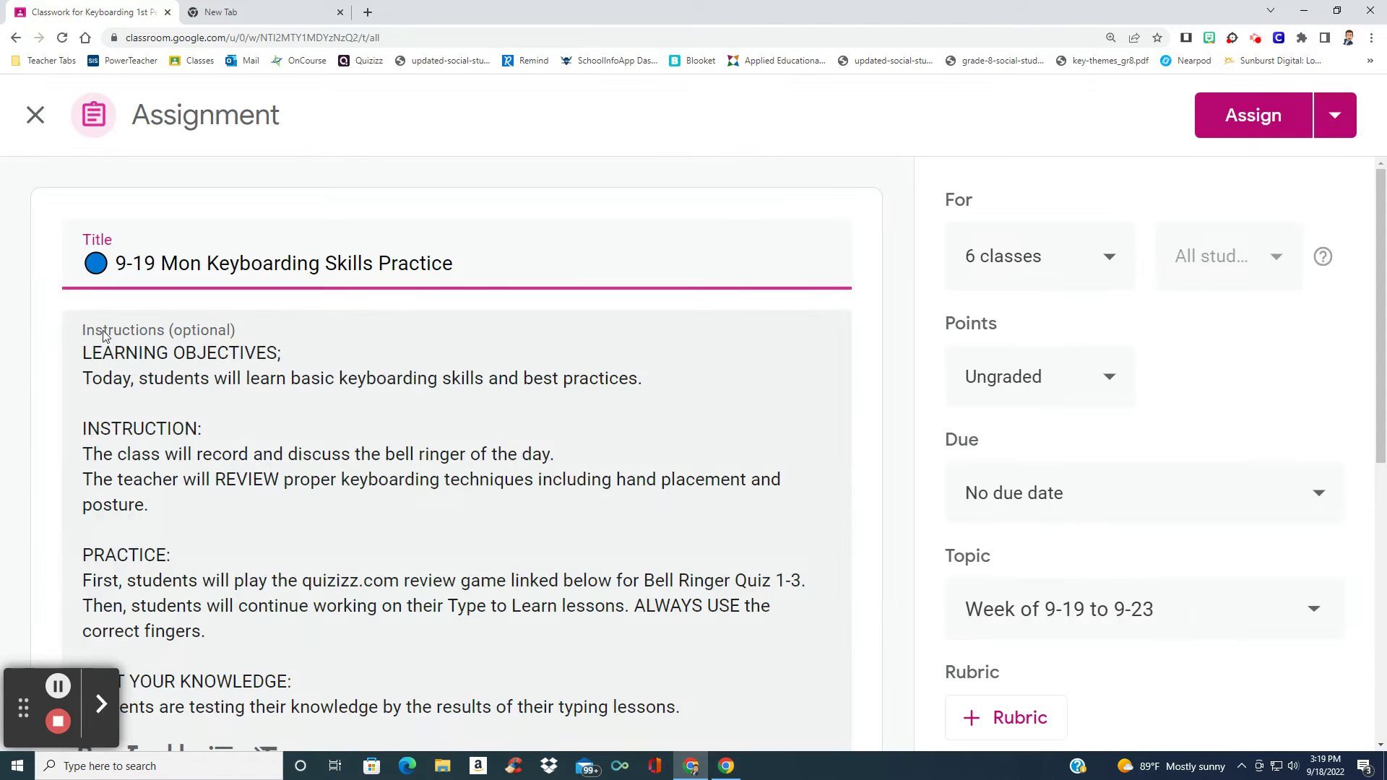
left_click_drag(83, 353, 718, 439)
right_click(583, 298)
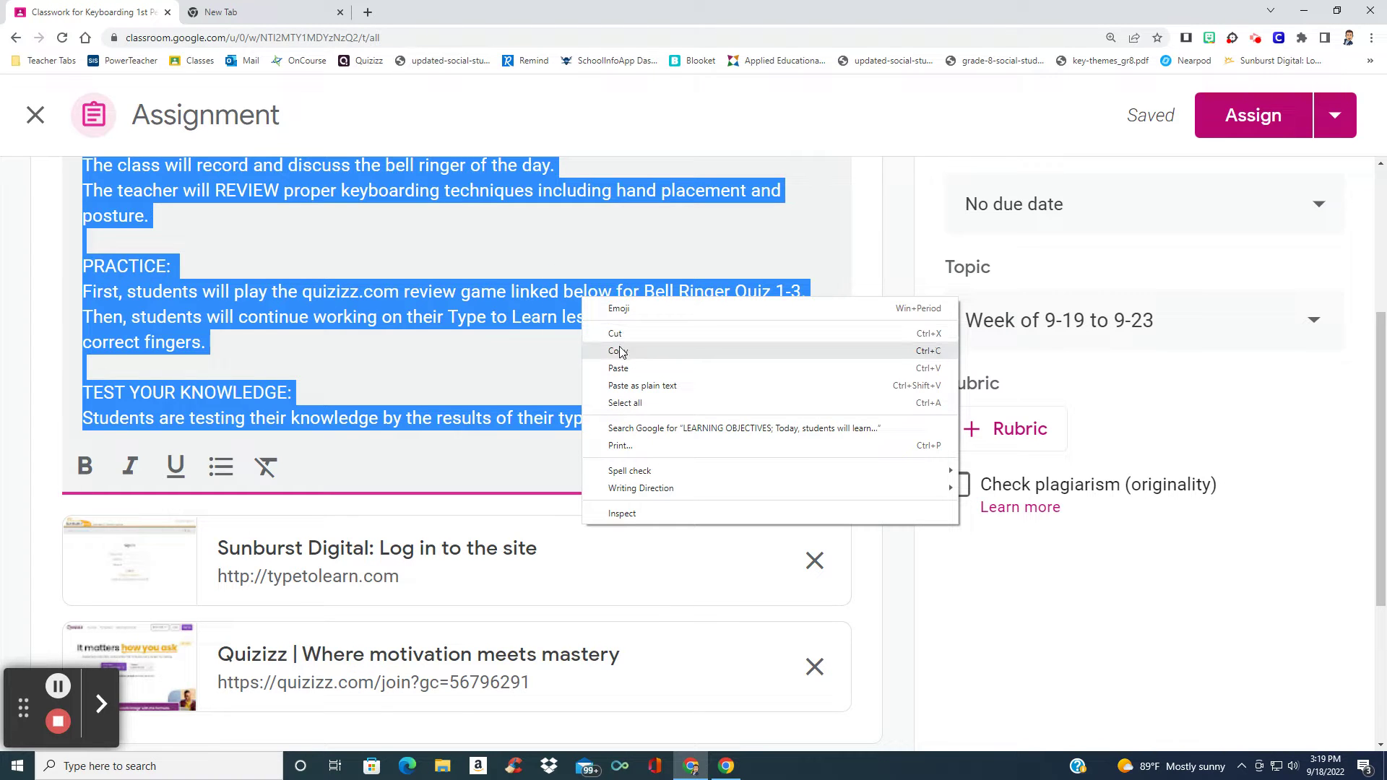
left_click(619, 352)
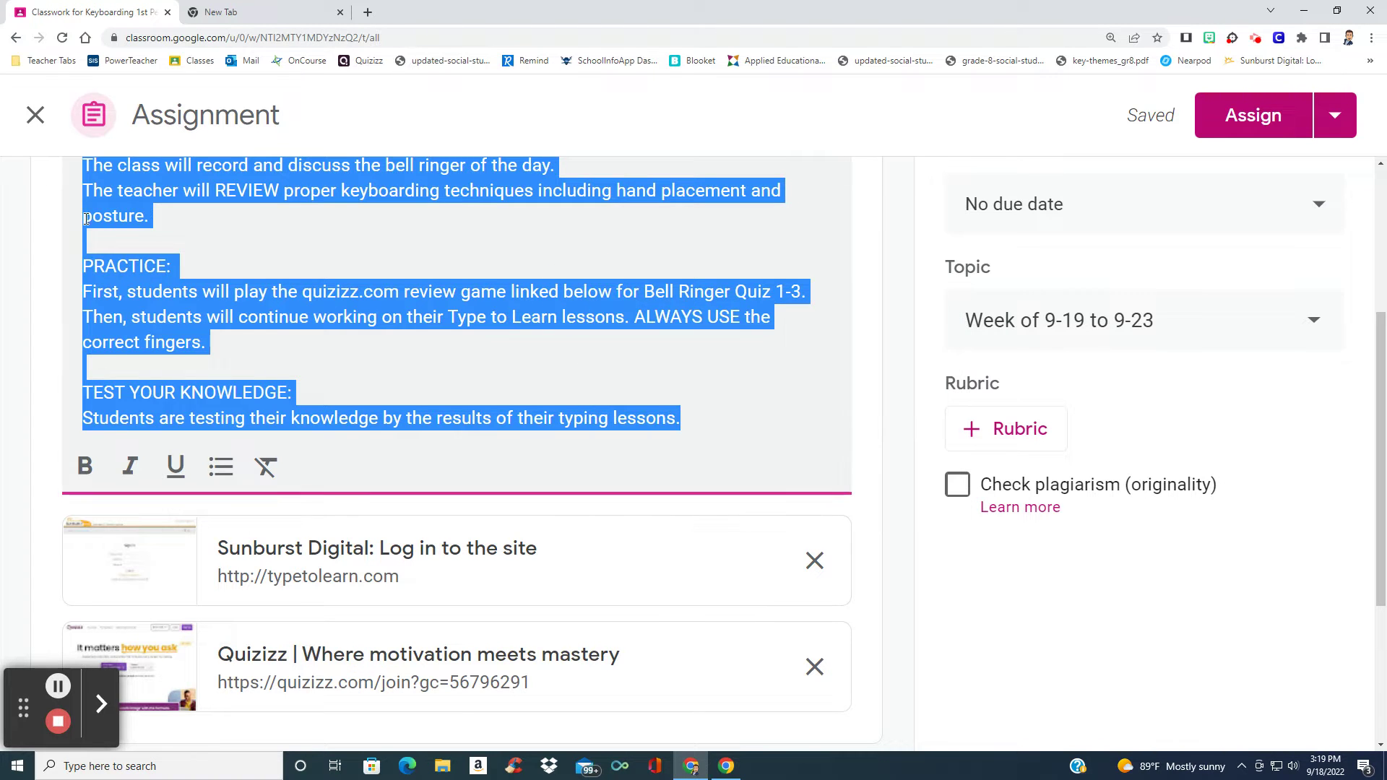
left_click(34, 113)
scroll(675, 480, "down", 2)
left_click(862, 262)
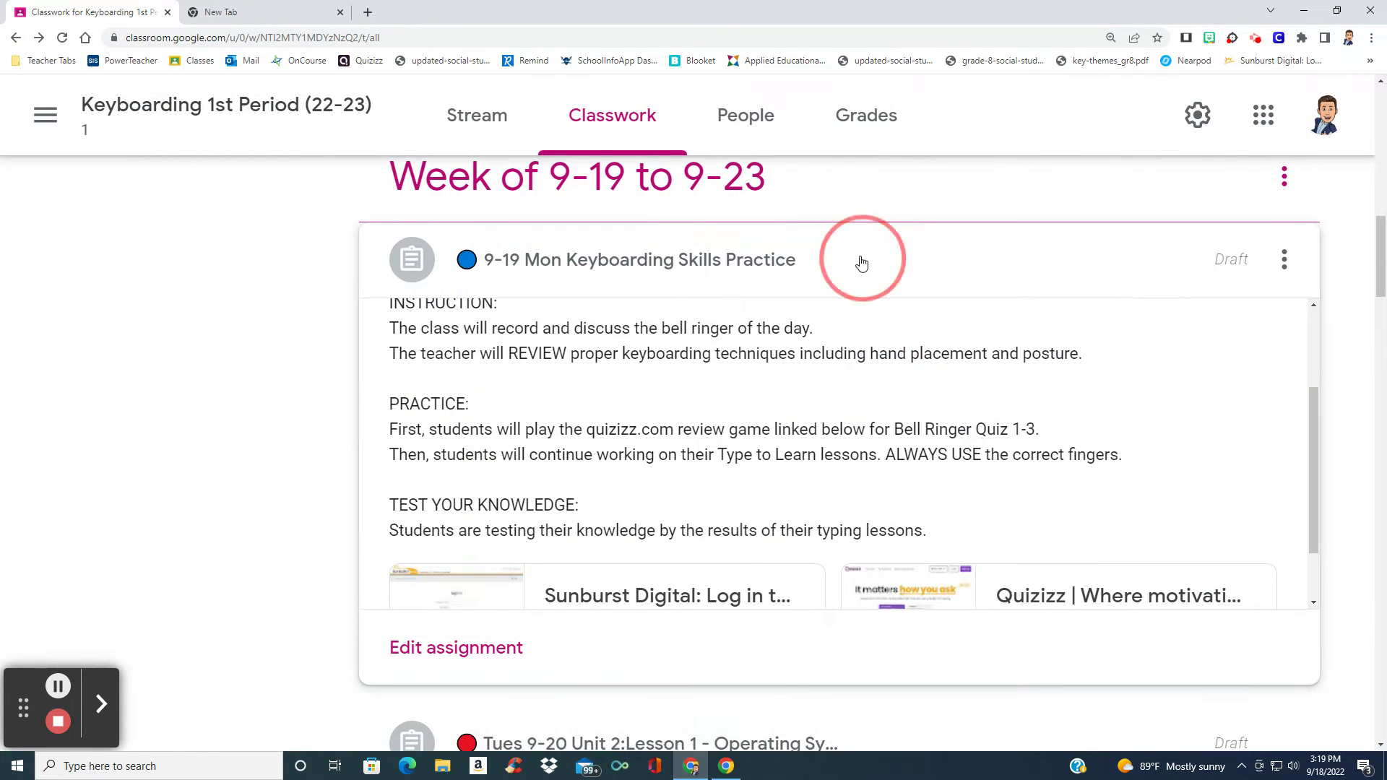
Step: Create a new assignment and begin its title with a yellow circle emoji
scroll(809, 481, "down", 2)
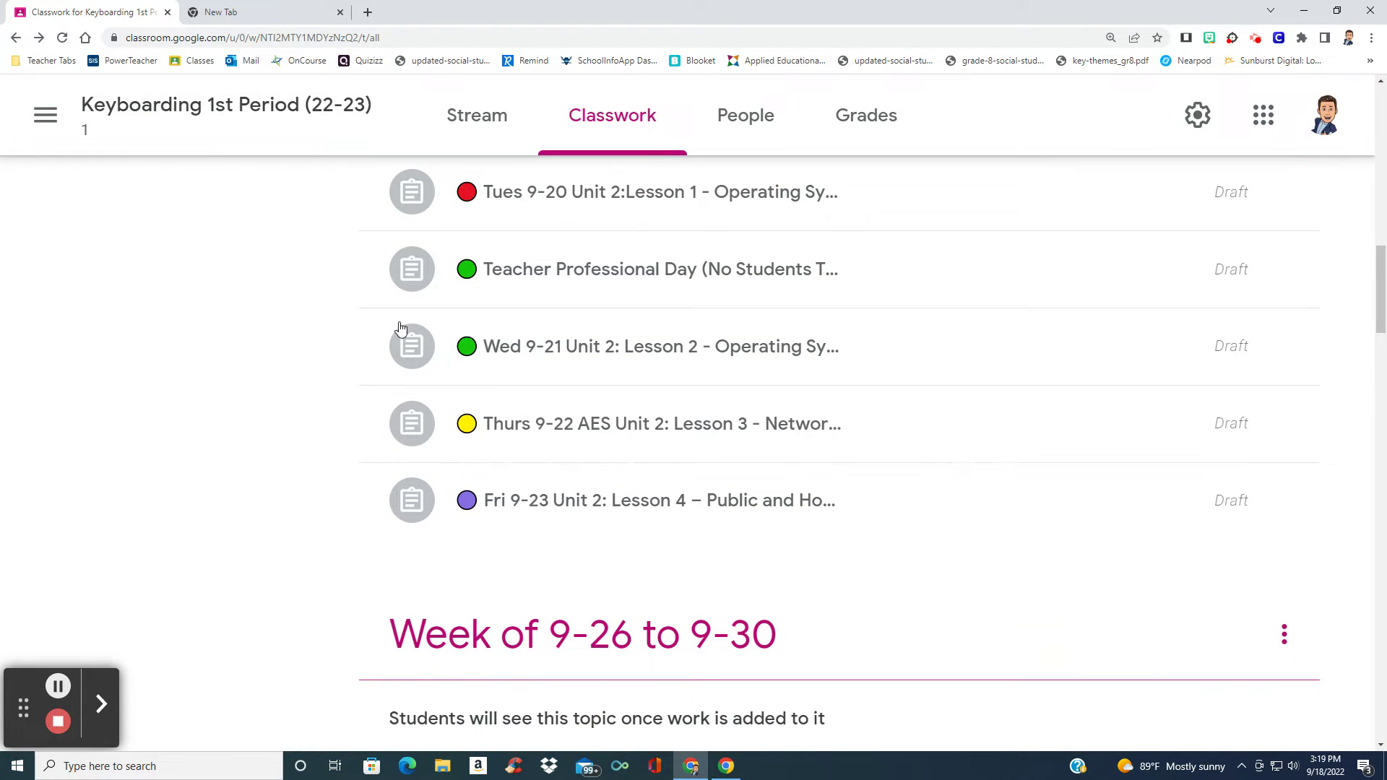
scroll(687, 449, "up", 1)
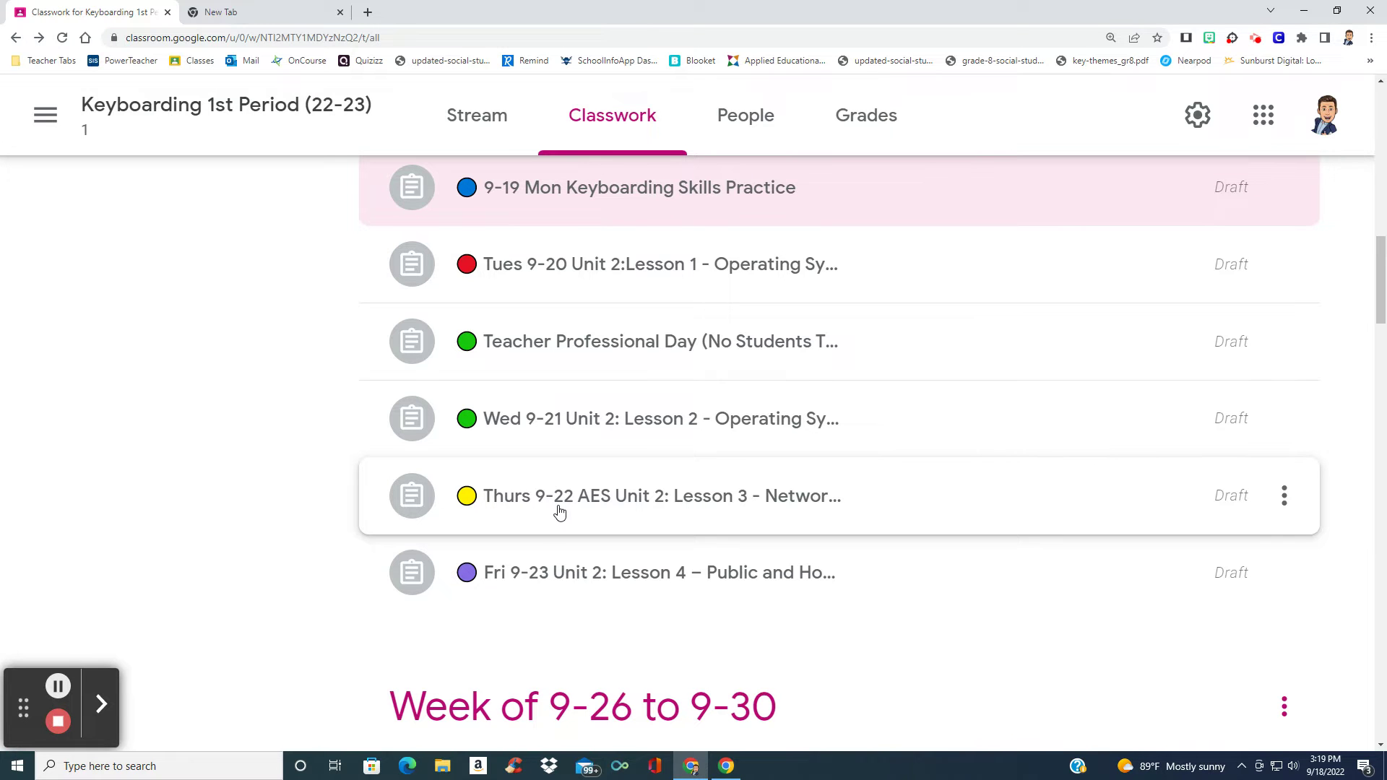
scroll(558, 512, "up", 15)
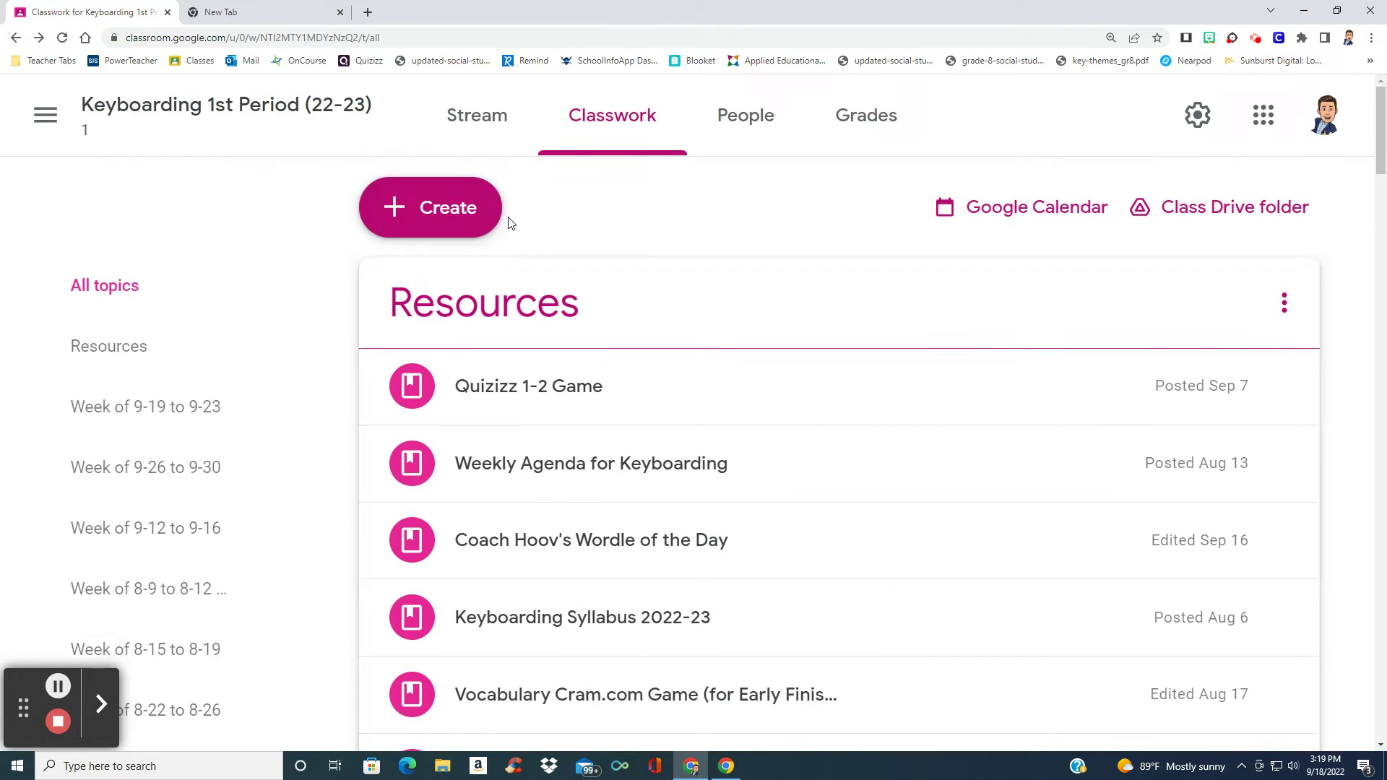
left_click(481, 211)
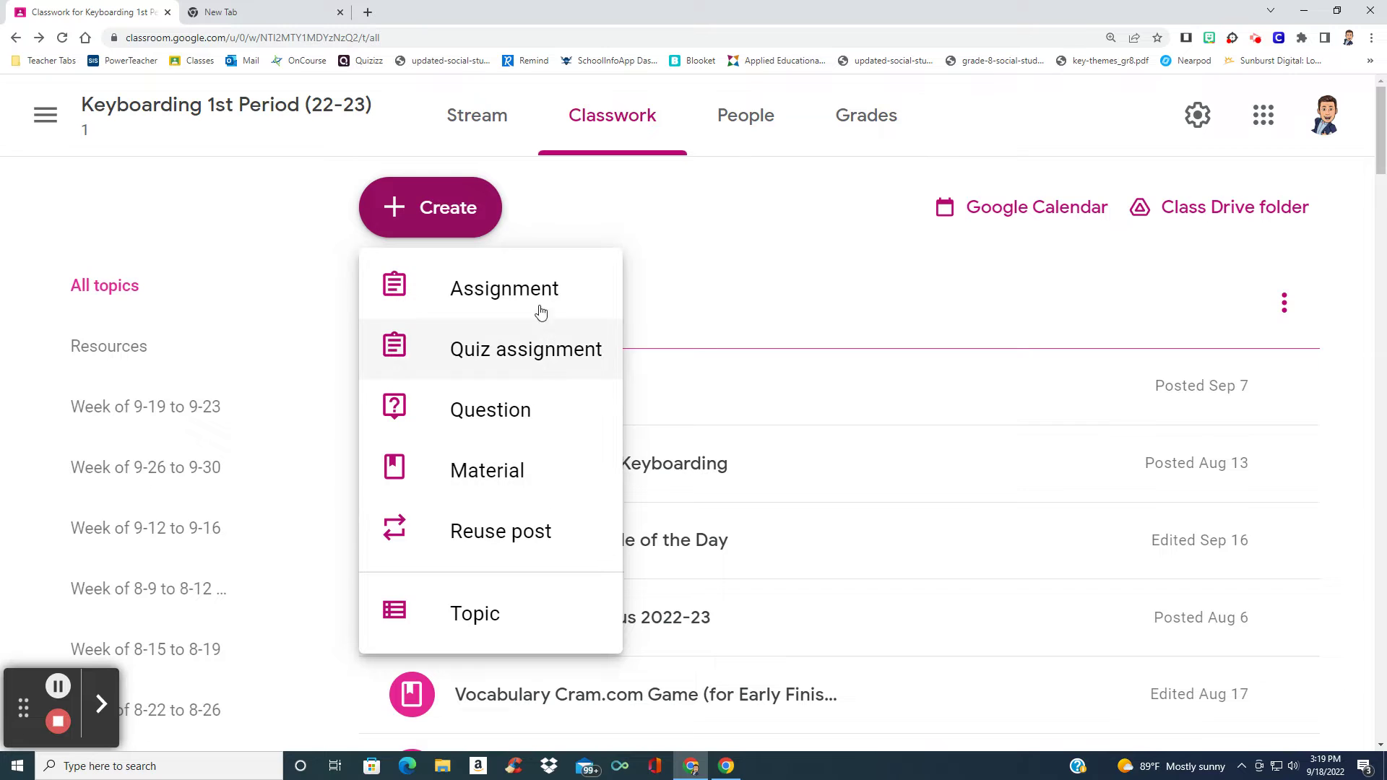
left_click(501, 288)
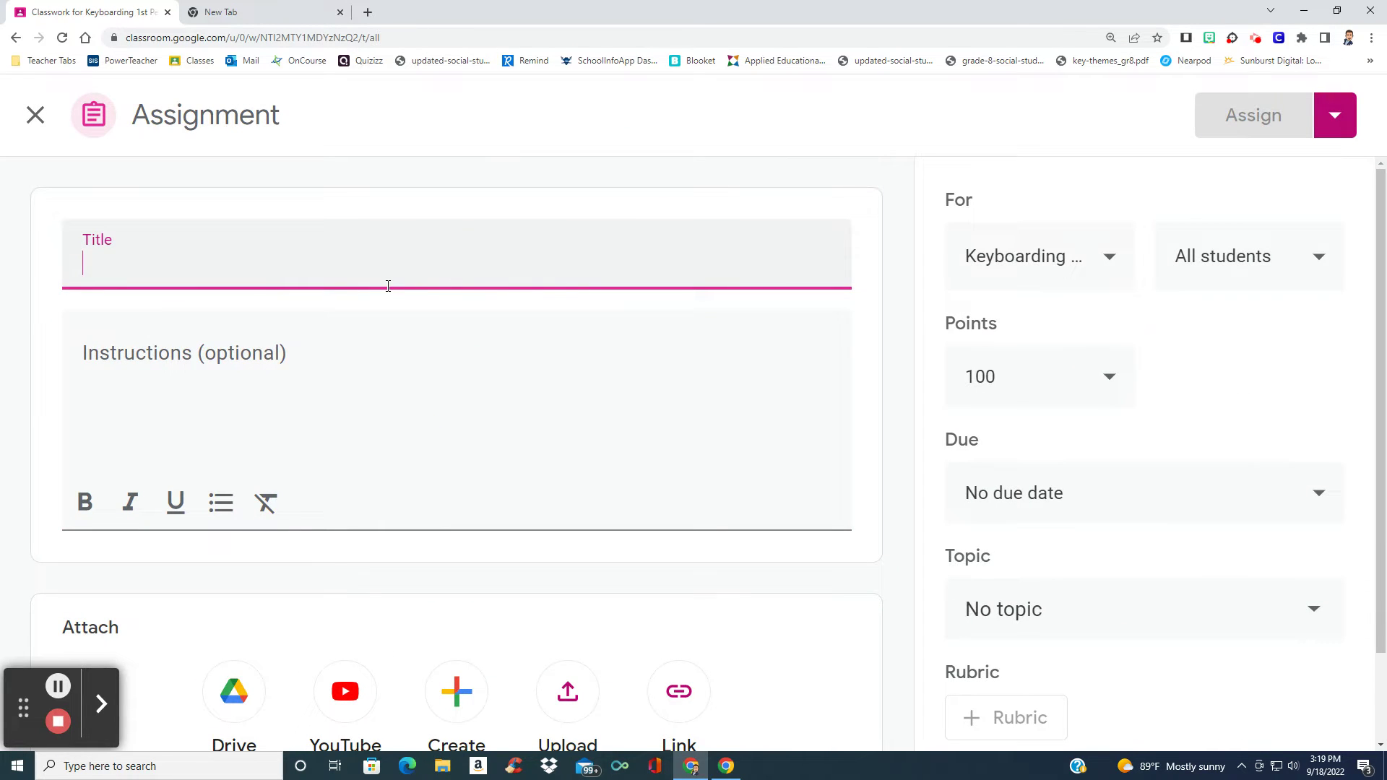
key("super+period")
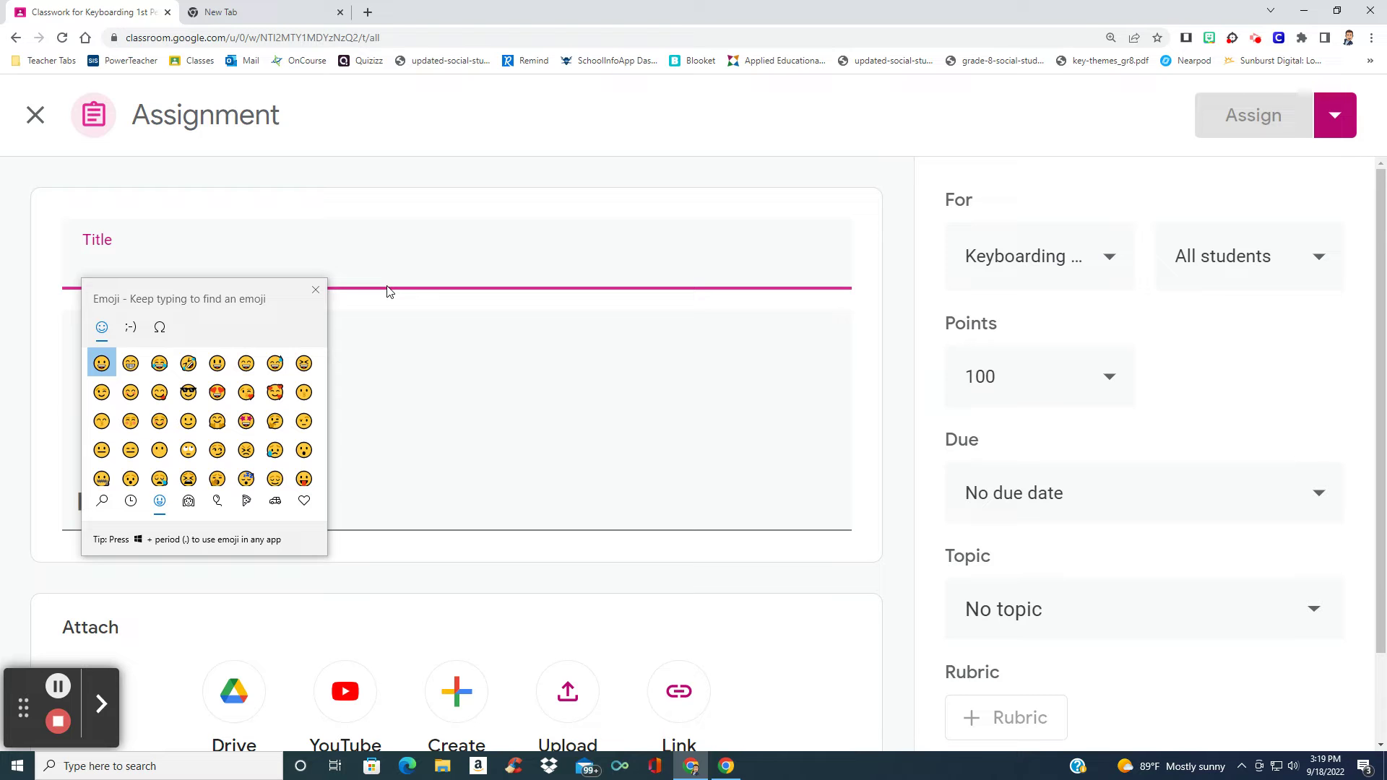
type("ye")
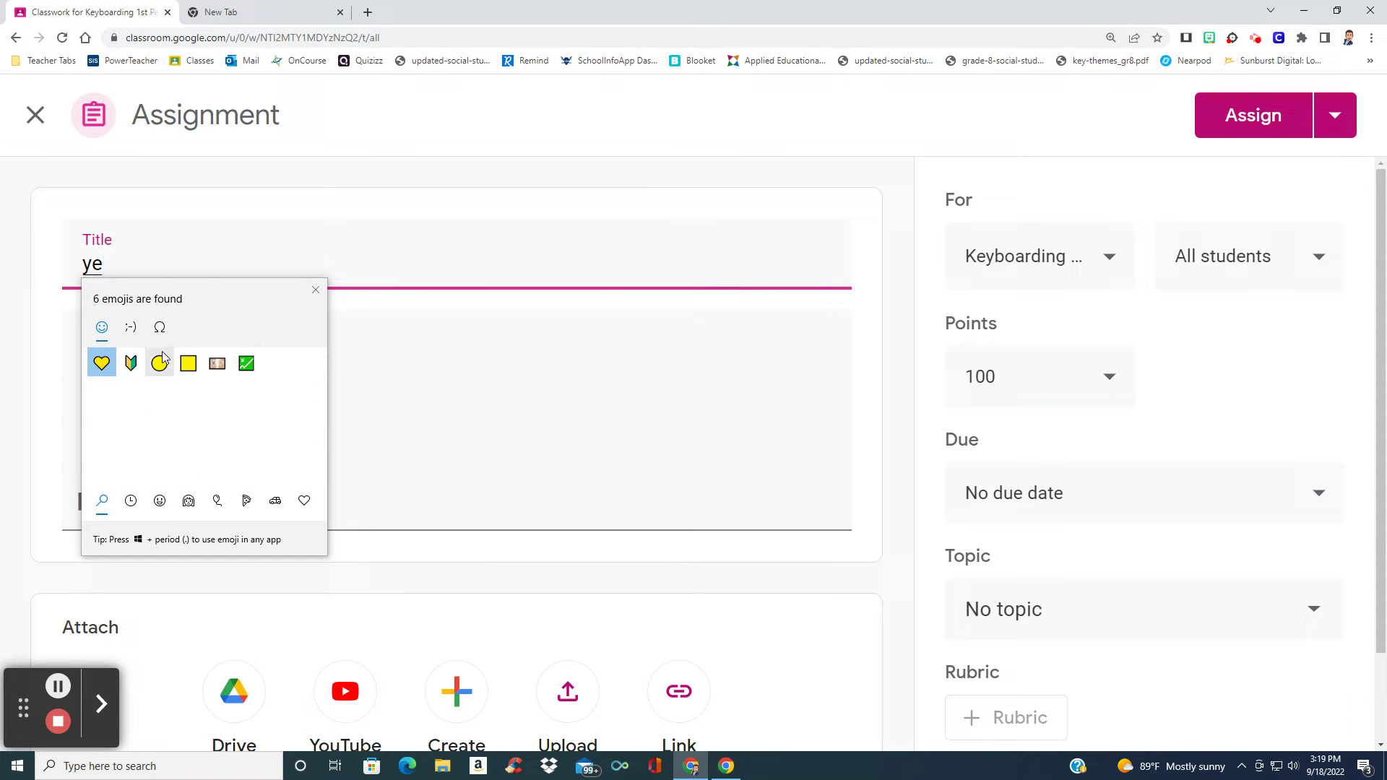
left_click(161, 362)
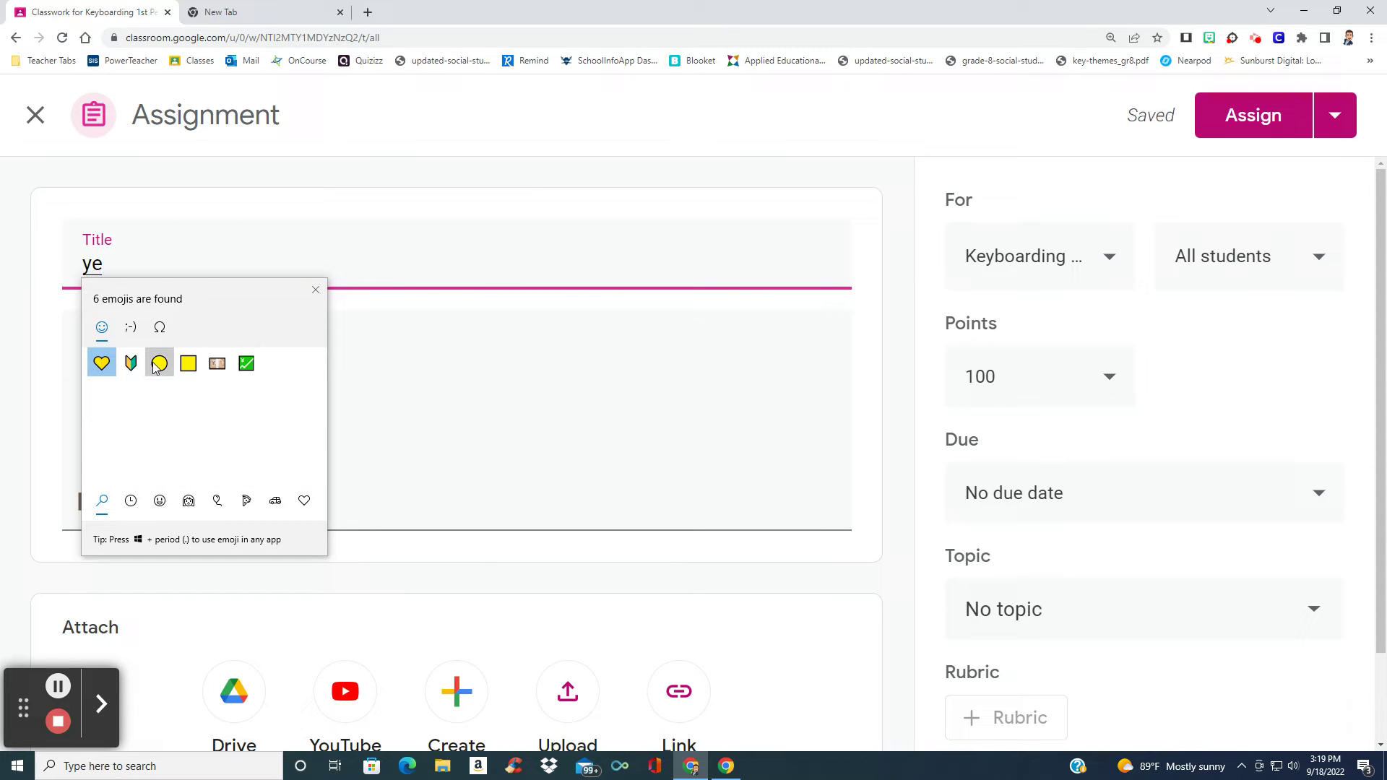
left_click(313, 290)
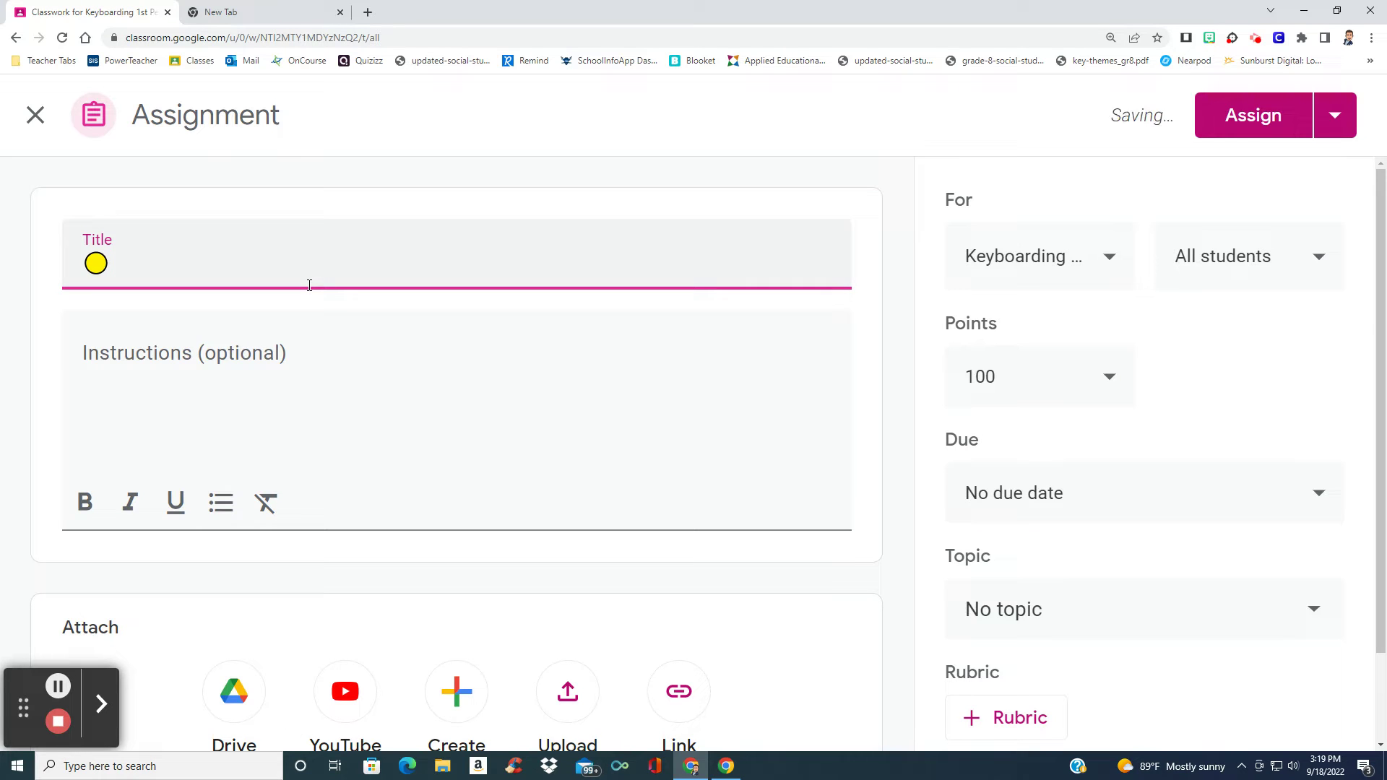
Step: Add "Thurs 9-22 Keyboarding Practice" after the emoji in the assignment title
type("Thurs 9")
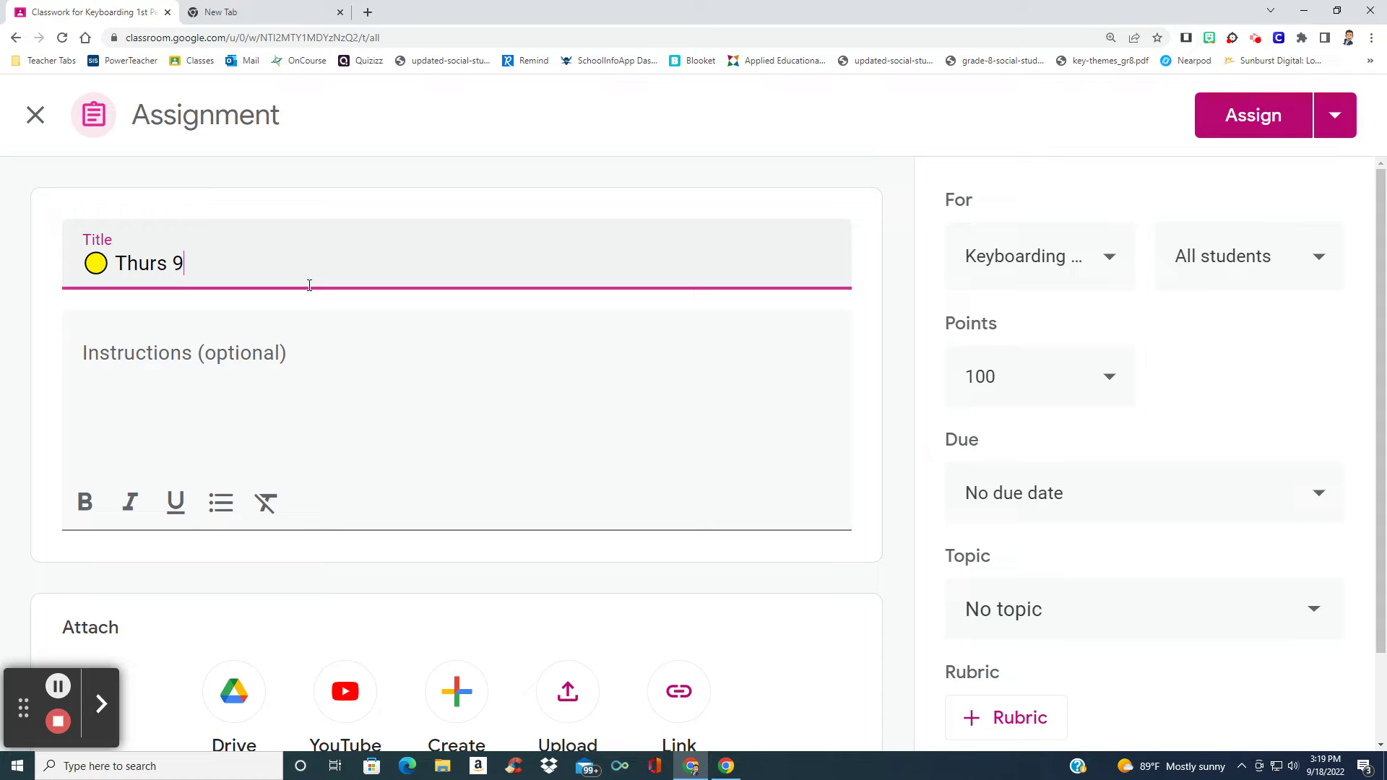
type("-22")
type("Keyboarding")
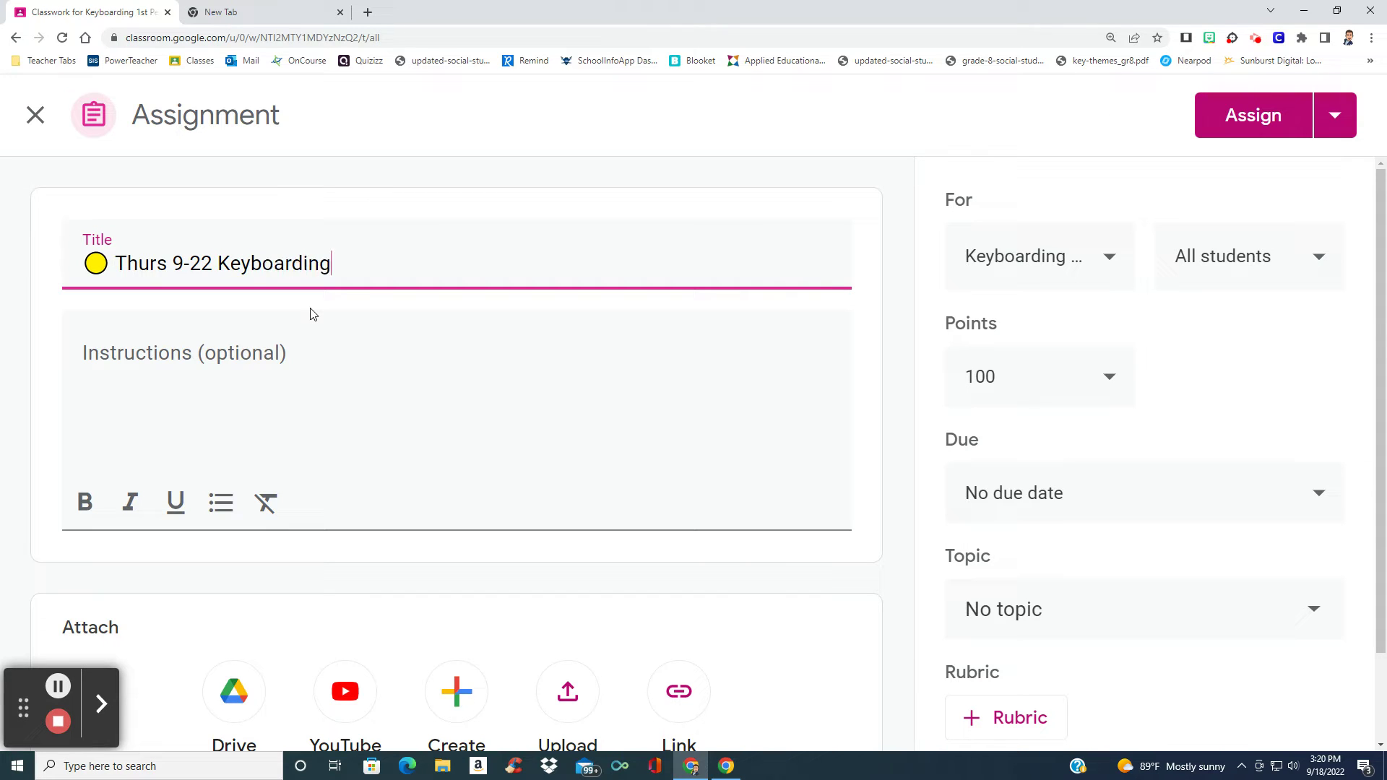
type(" Practice")
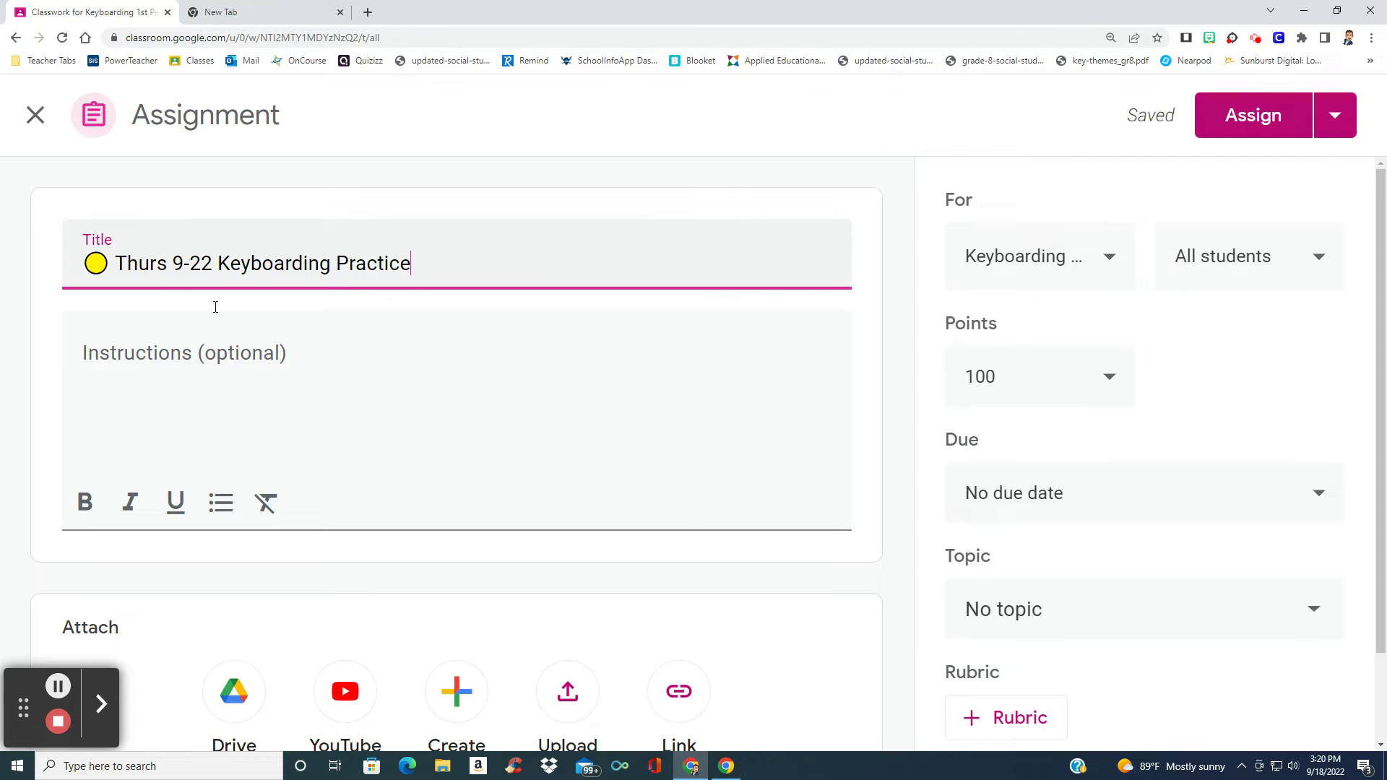
Step: Paste the copied Monday instructions into the new assignment's instructions and close it as a draft
left_click(125, 380)
key("ctrl+v")
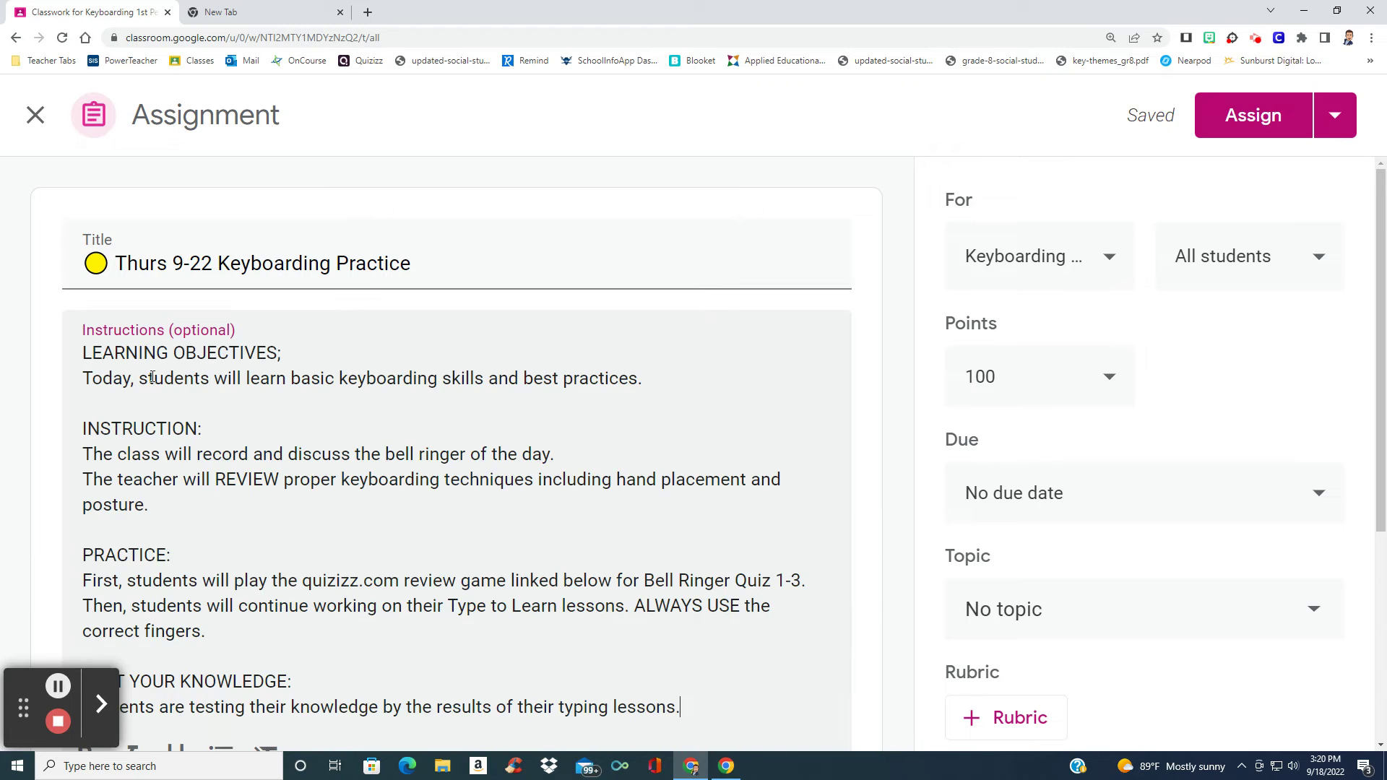
scroll(300, 406, "down", 5)
scroll(334, 421, "up", 4)
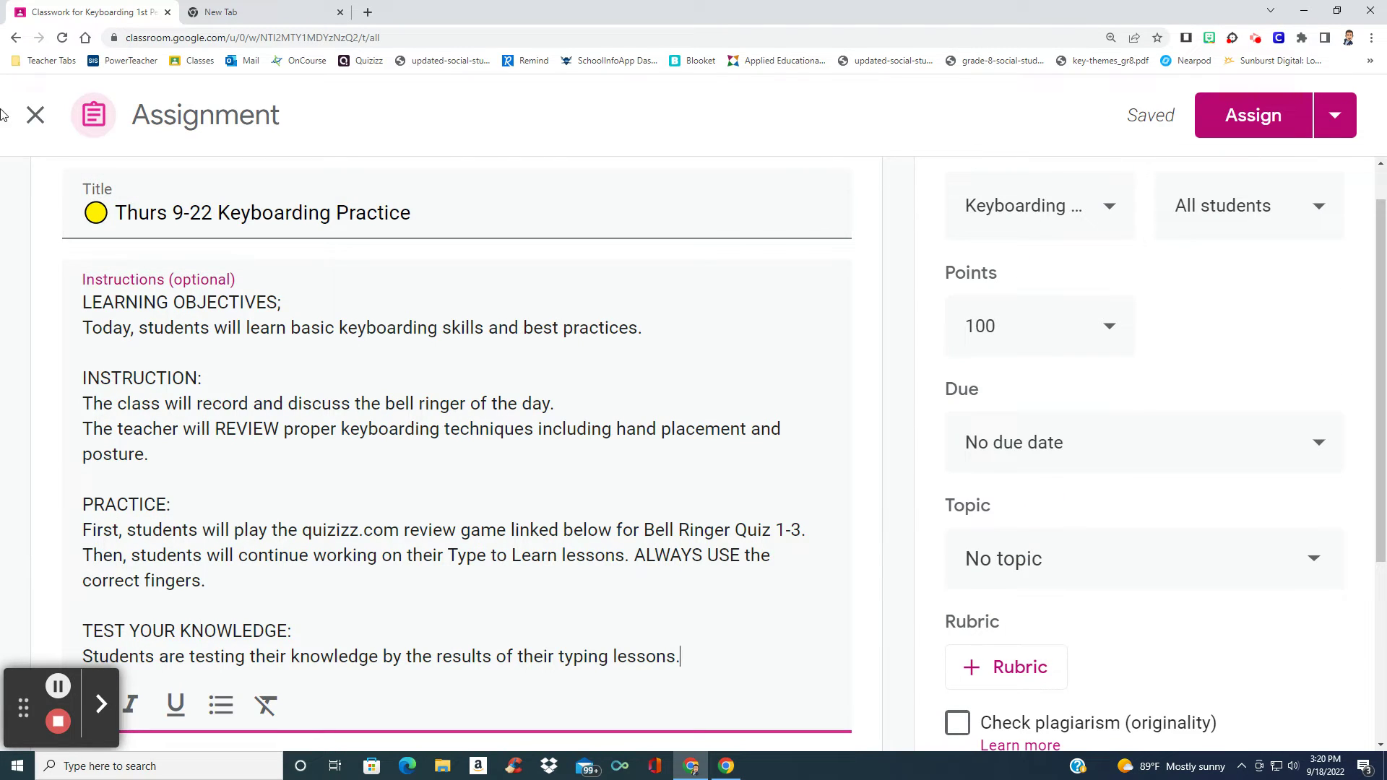
left_click(34, 116)
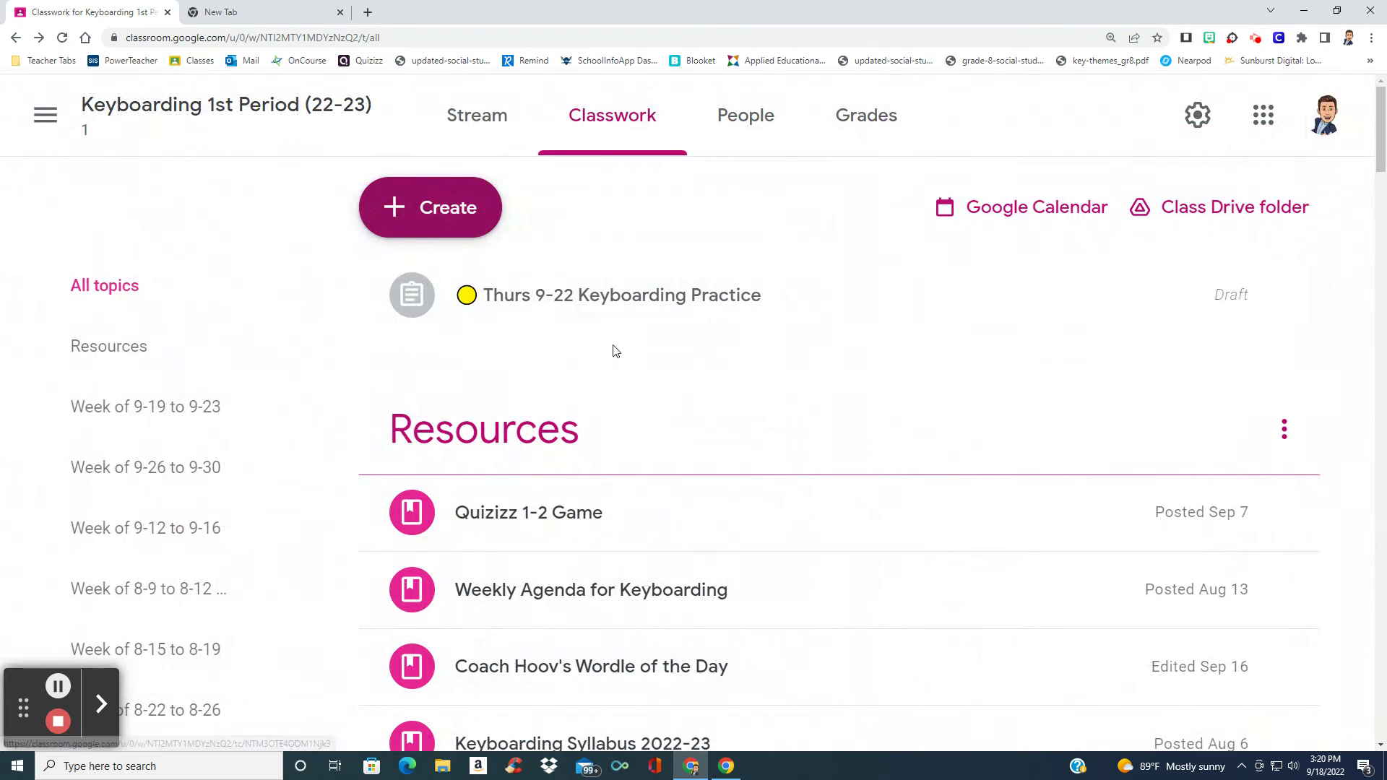
Step: Delete the Thurs 9-22 Keyboarding Practice draft from the Classwork page
left_click(1284, 294)
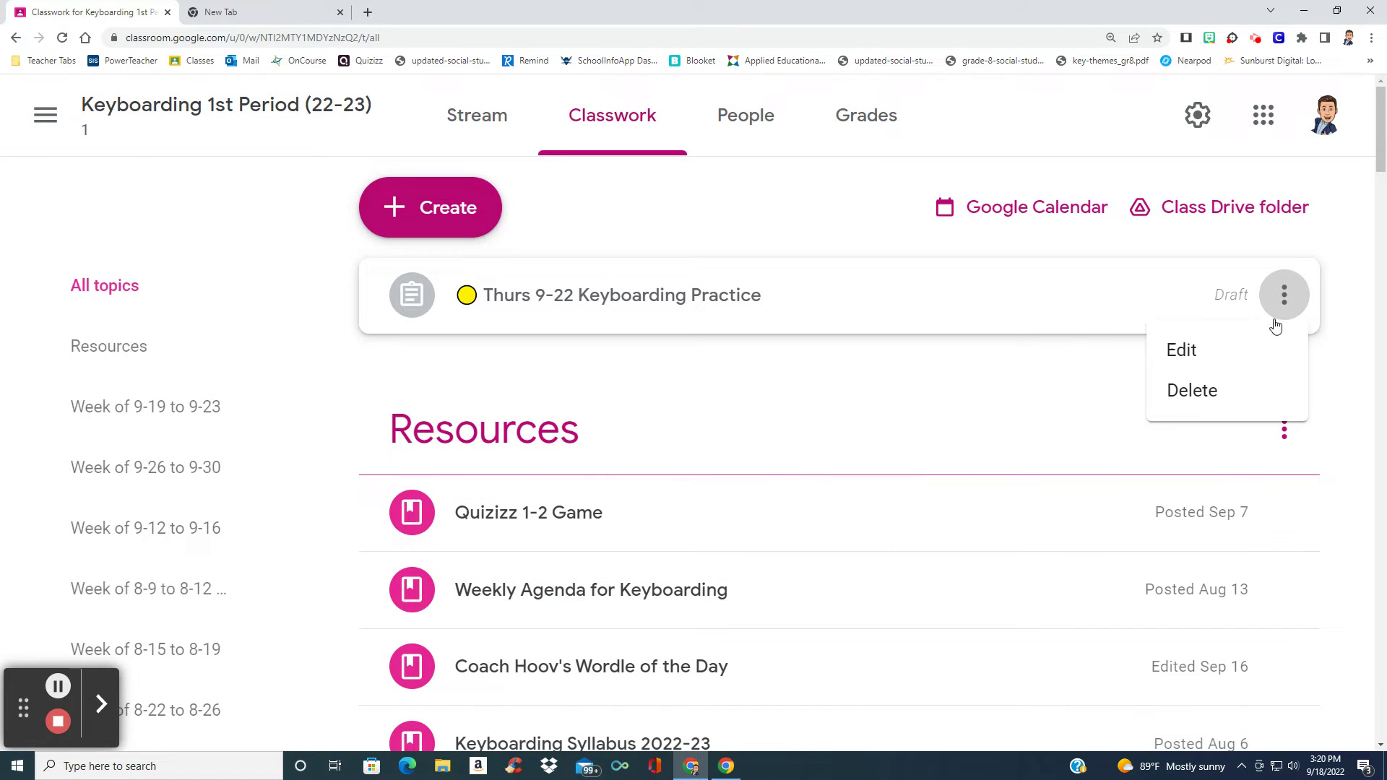
left_click(1216, 394)
left_click(798, 457)
Step: Start reusing a post and open the posts of the Keyboarding 1st Period (Homeroom) class
scroll(777, 446, "down", 10)
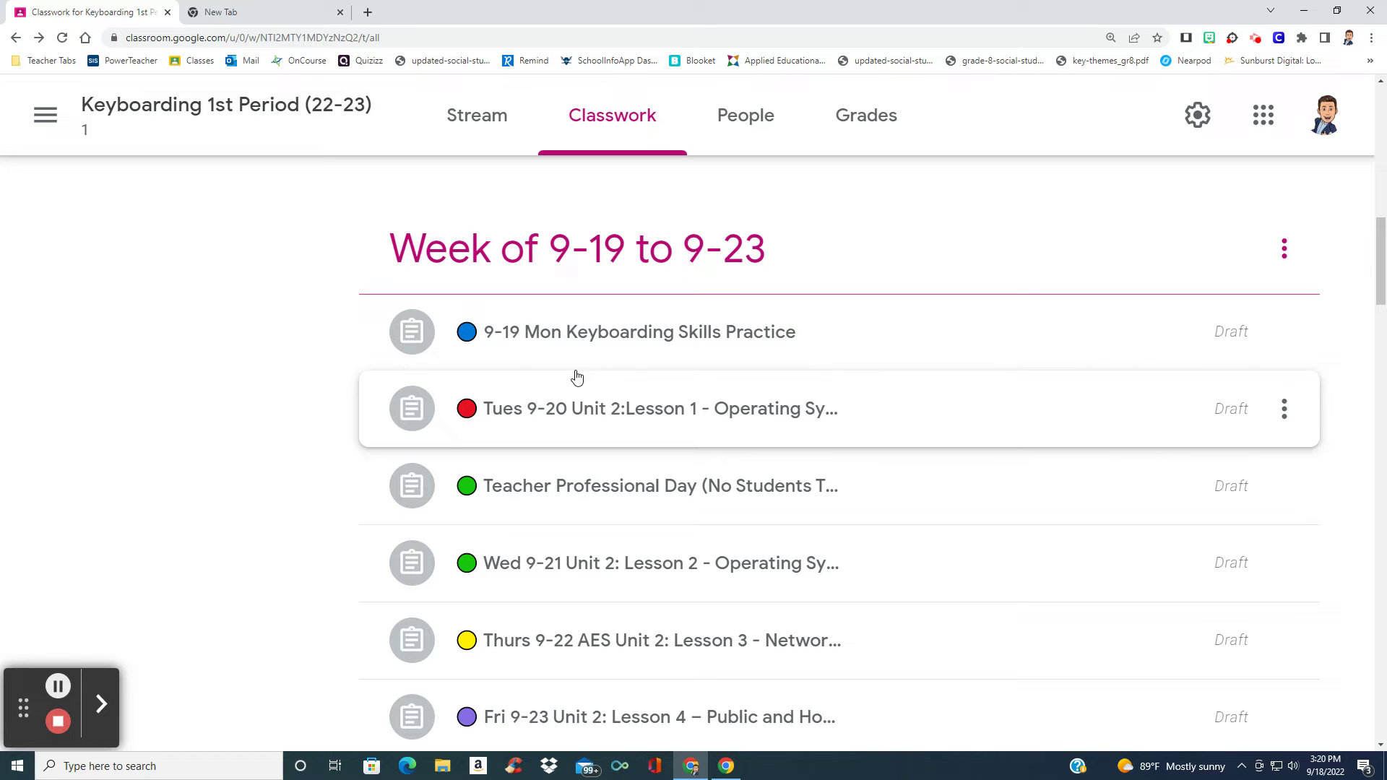
scroll(588, 661, "up", 15)
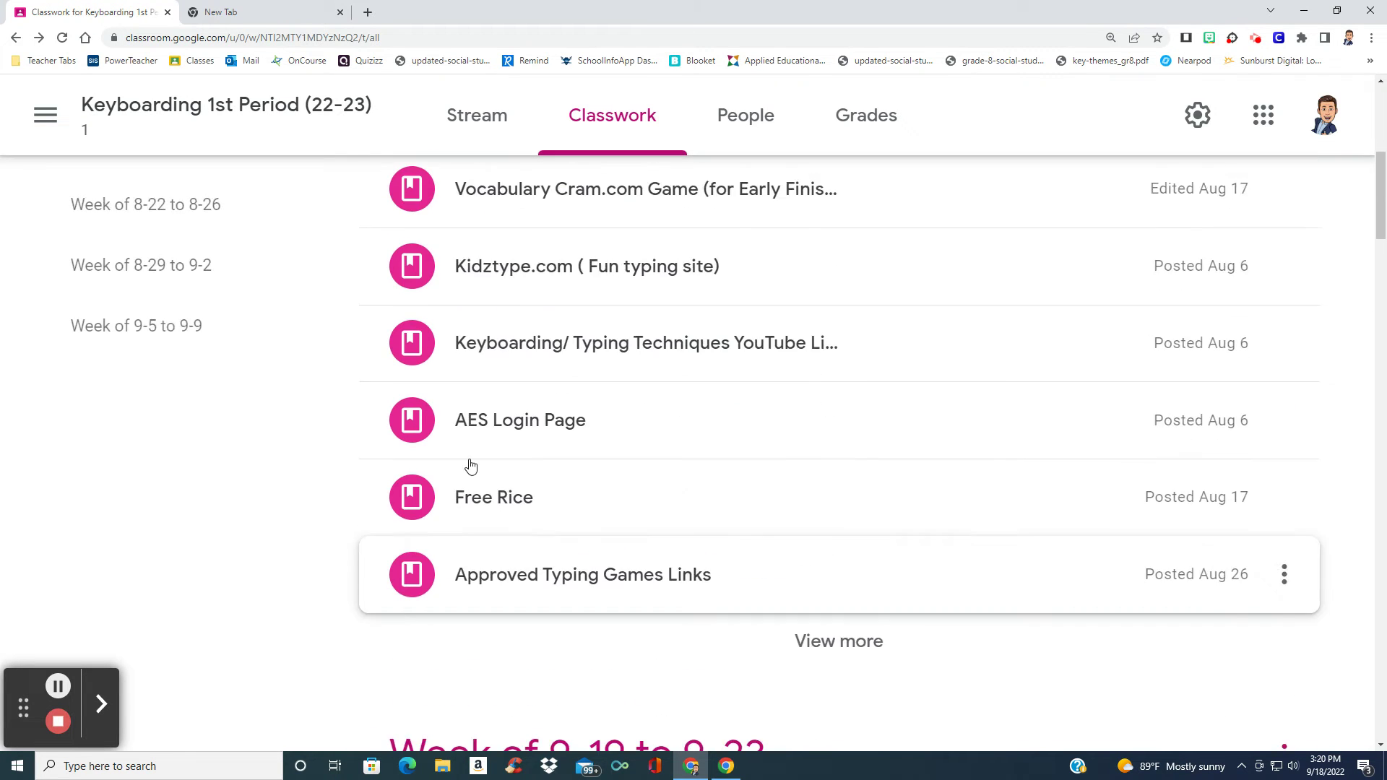
left_click(466, 211)
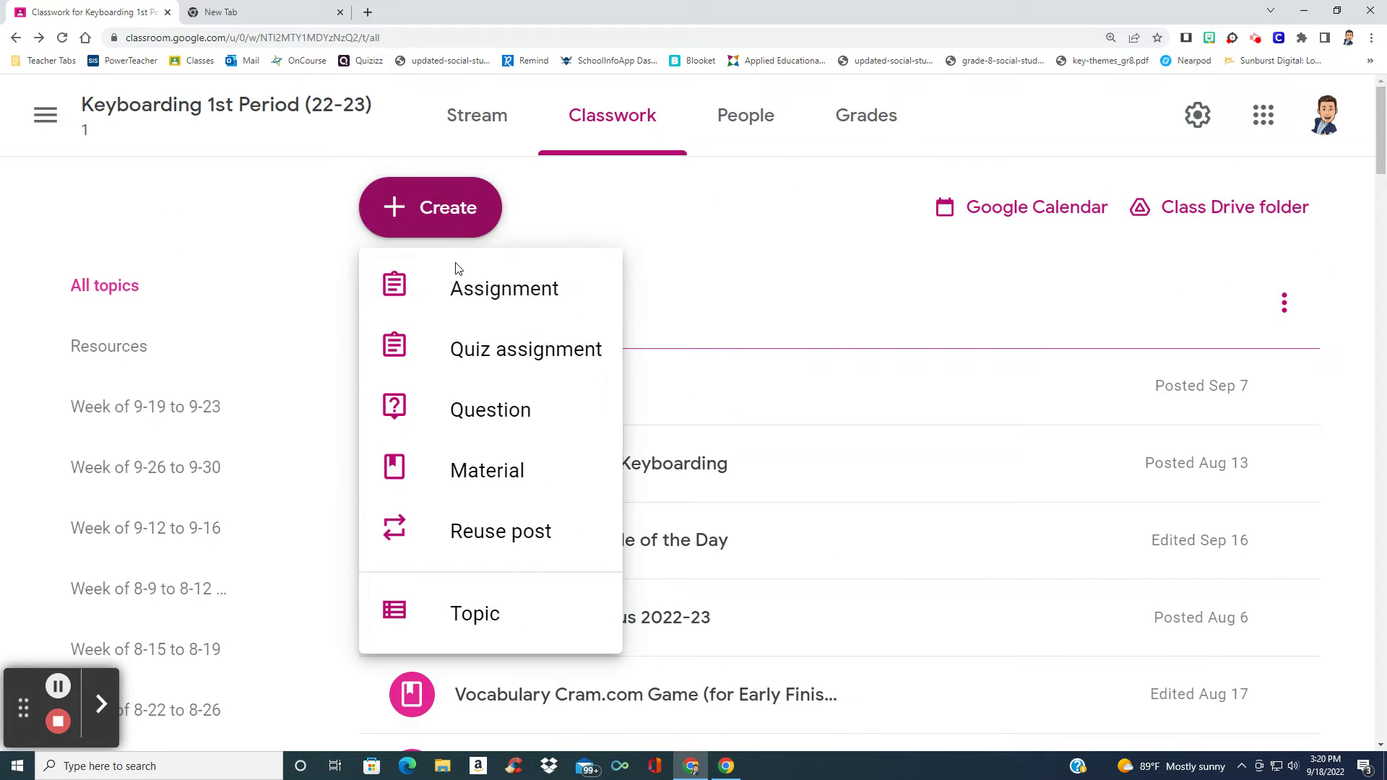
left_click(518, 531)
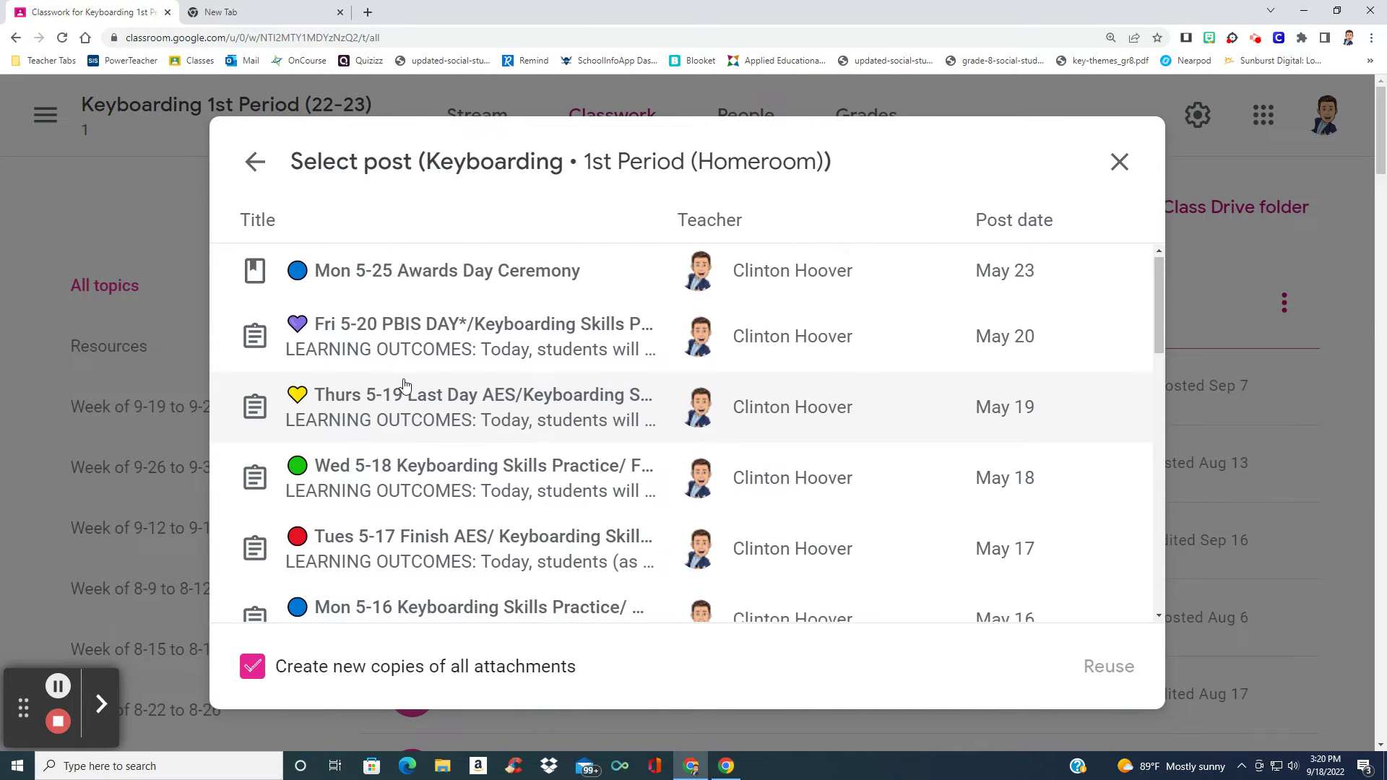
Step: Look through the older posts of the Keyboarding 1st Period (Homeroom) class for reusable assignments
scroll(506, 405, "down", 20)
scroll(541, 430, "down", 20)
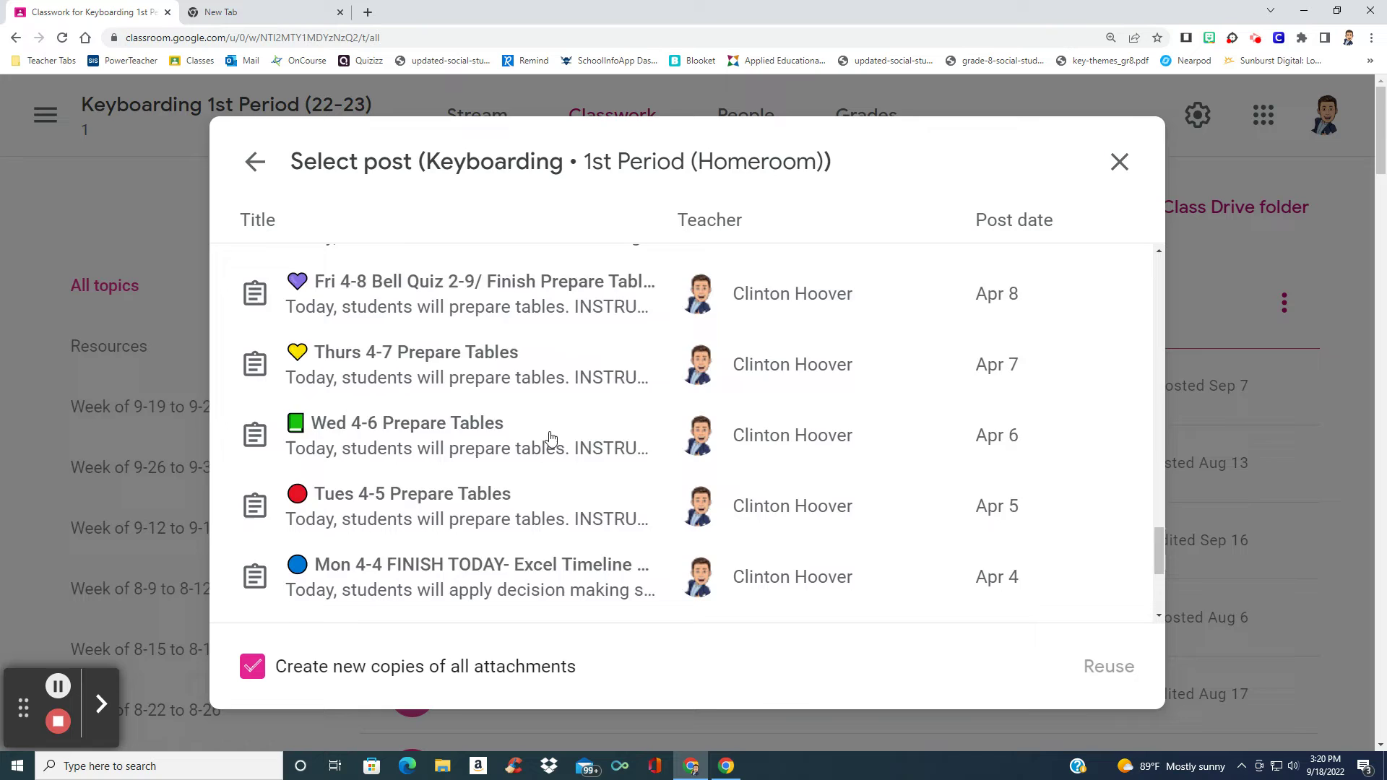
scroll(550, 436, "down", 20)
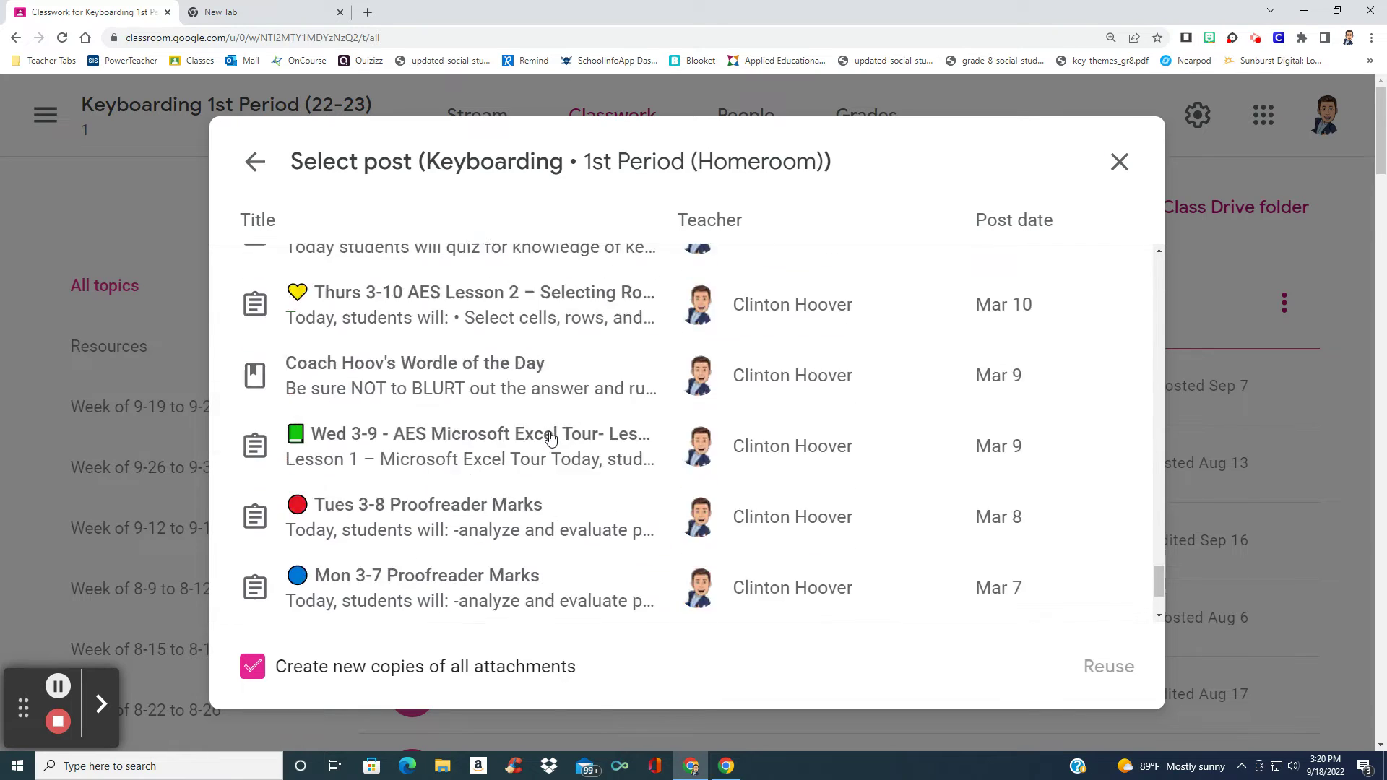
scroll(549, 427, "down", 20)
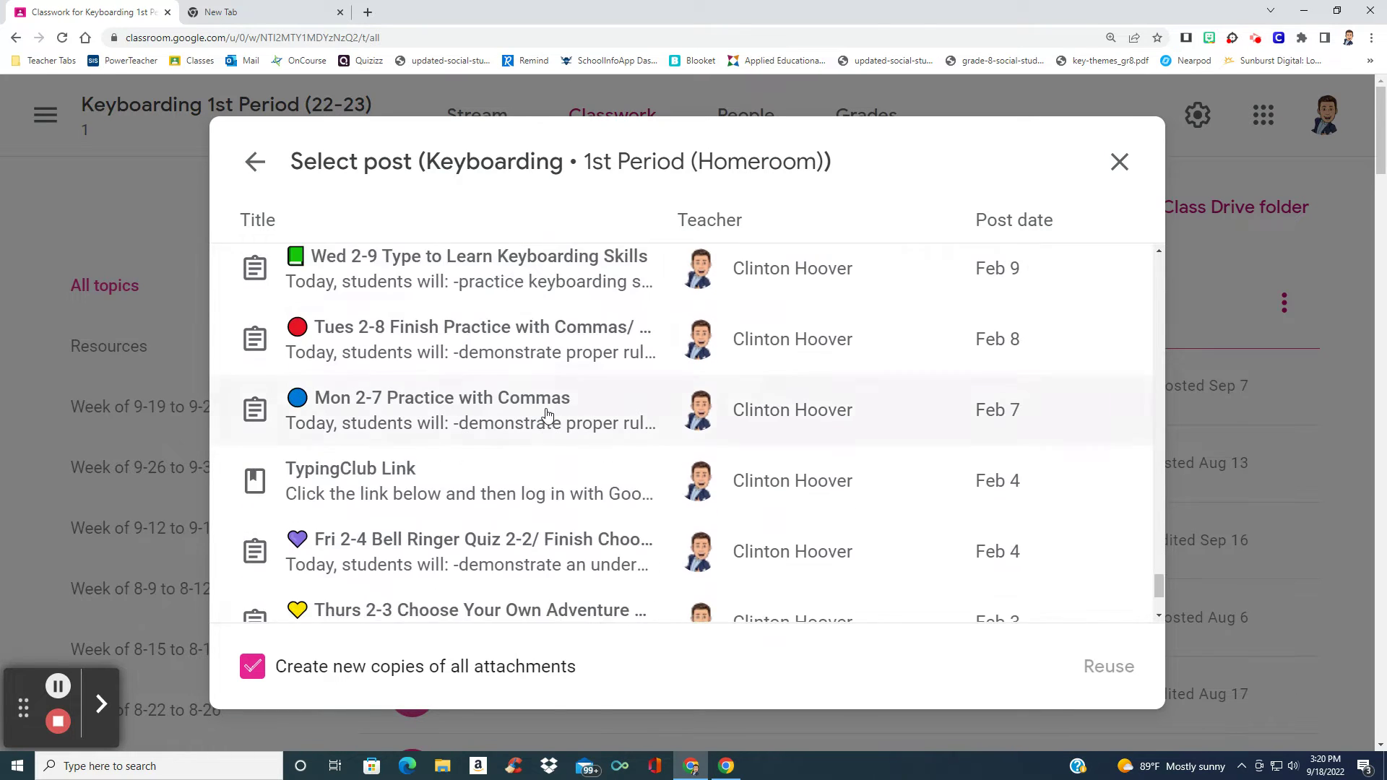
scroll(547, 413, "down", 3)
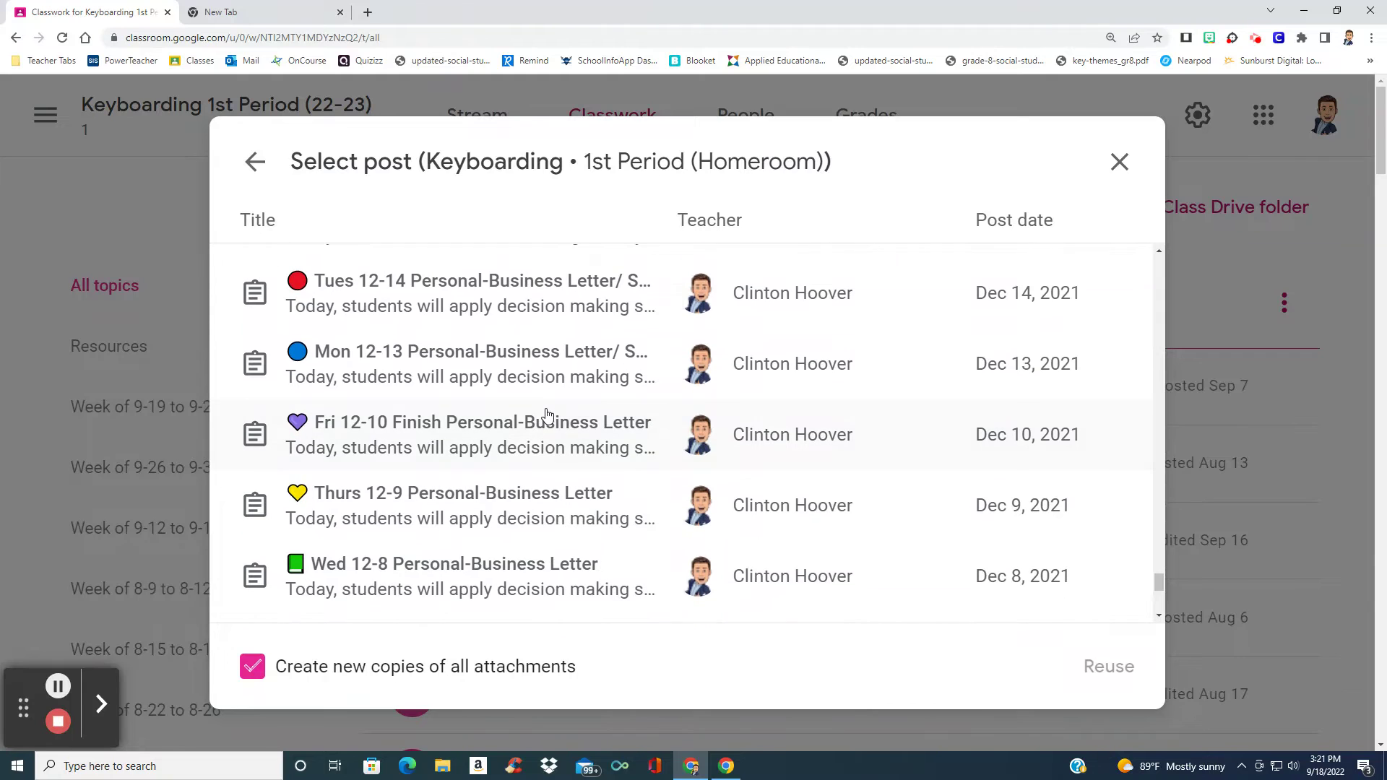
scroll(547, 414, "down", 5)
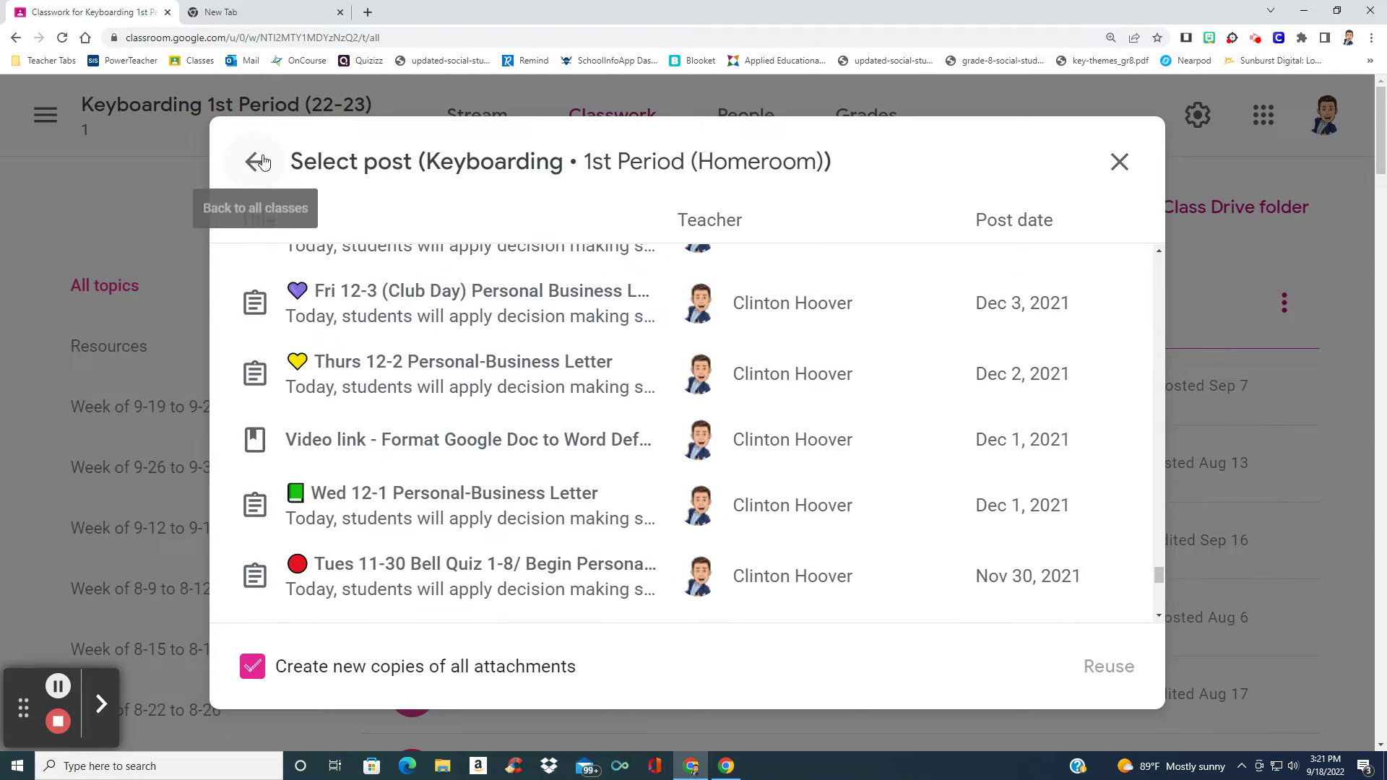
Step: Switch the source class to Keyboarding 1st Period (22-23) and reuse its 9-19 Mon Keyboarding Skills Practice draft with new attachment copies
left_click(259, 159)
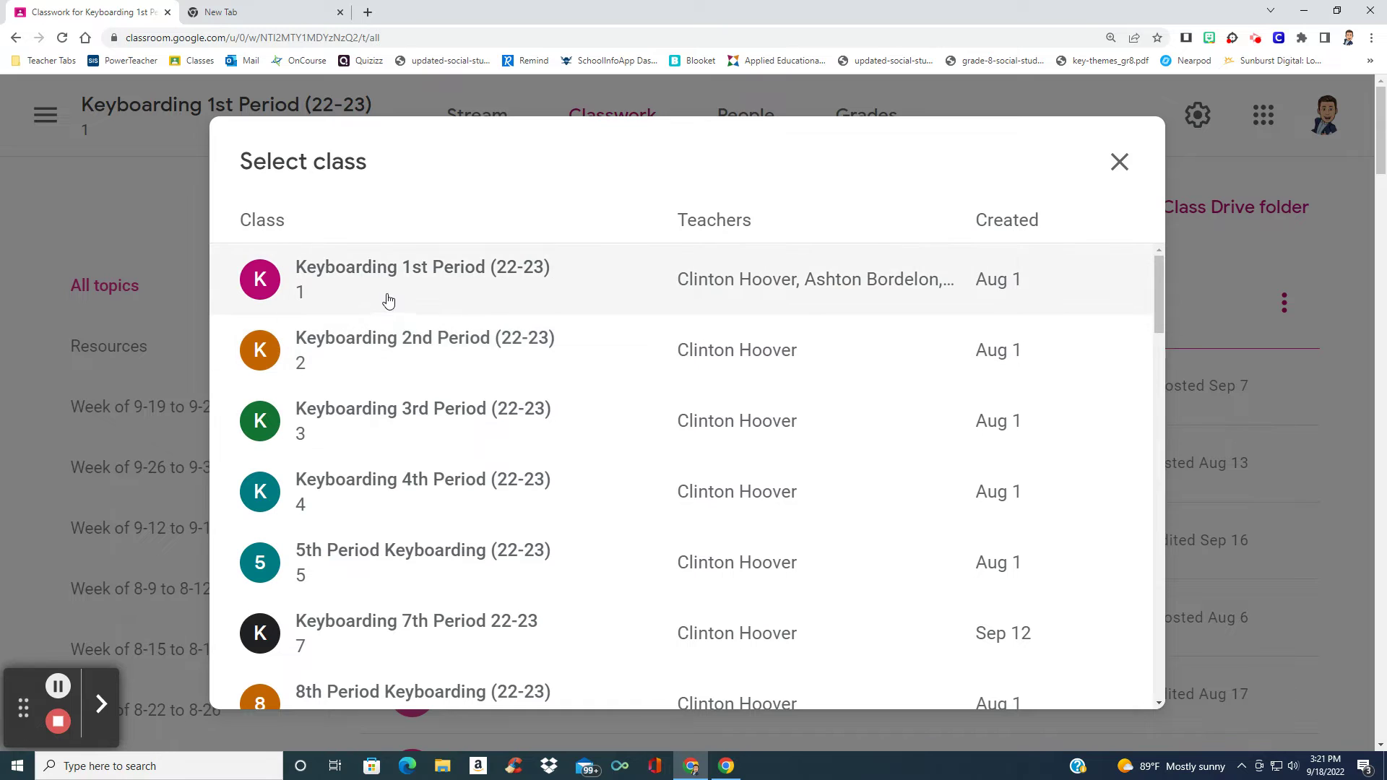
left_click(388, 281)
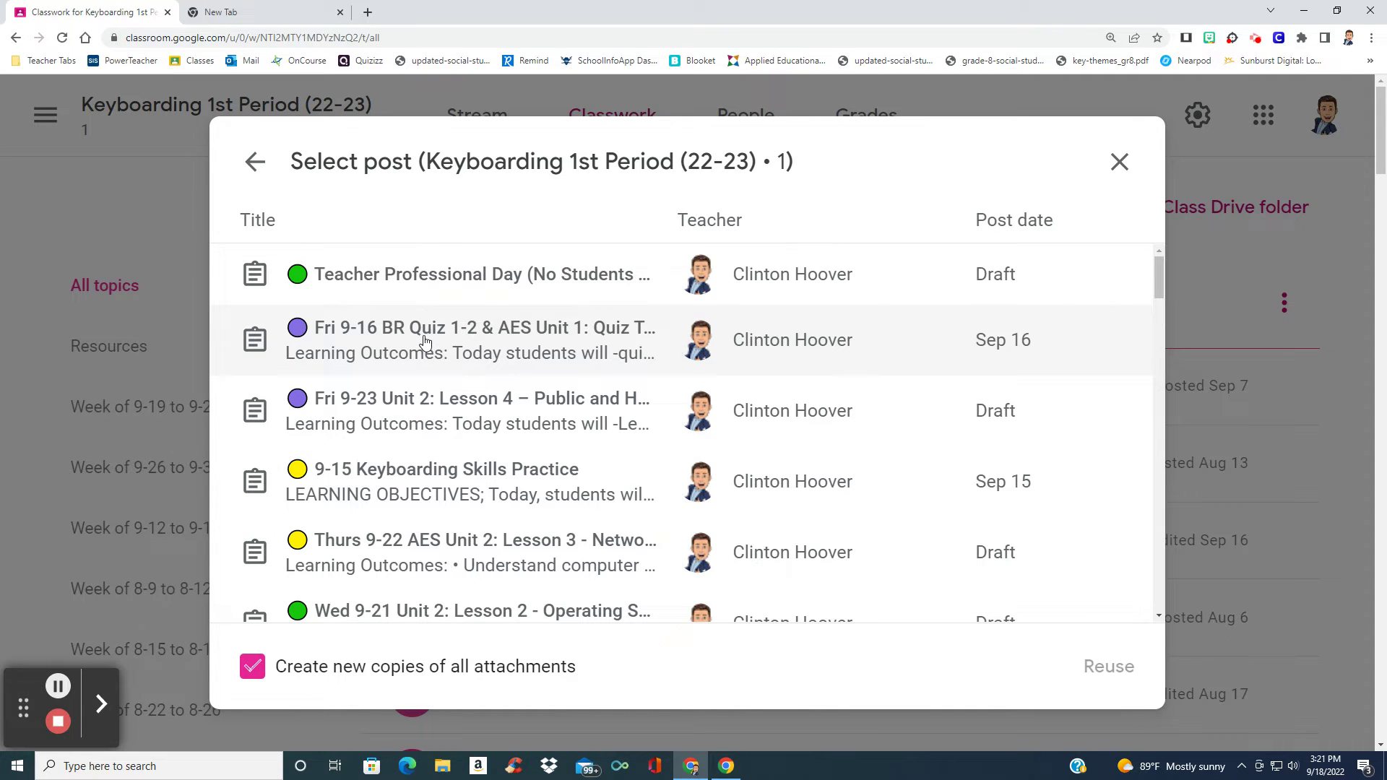
scroll(486, 350, "down", 10)
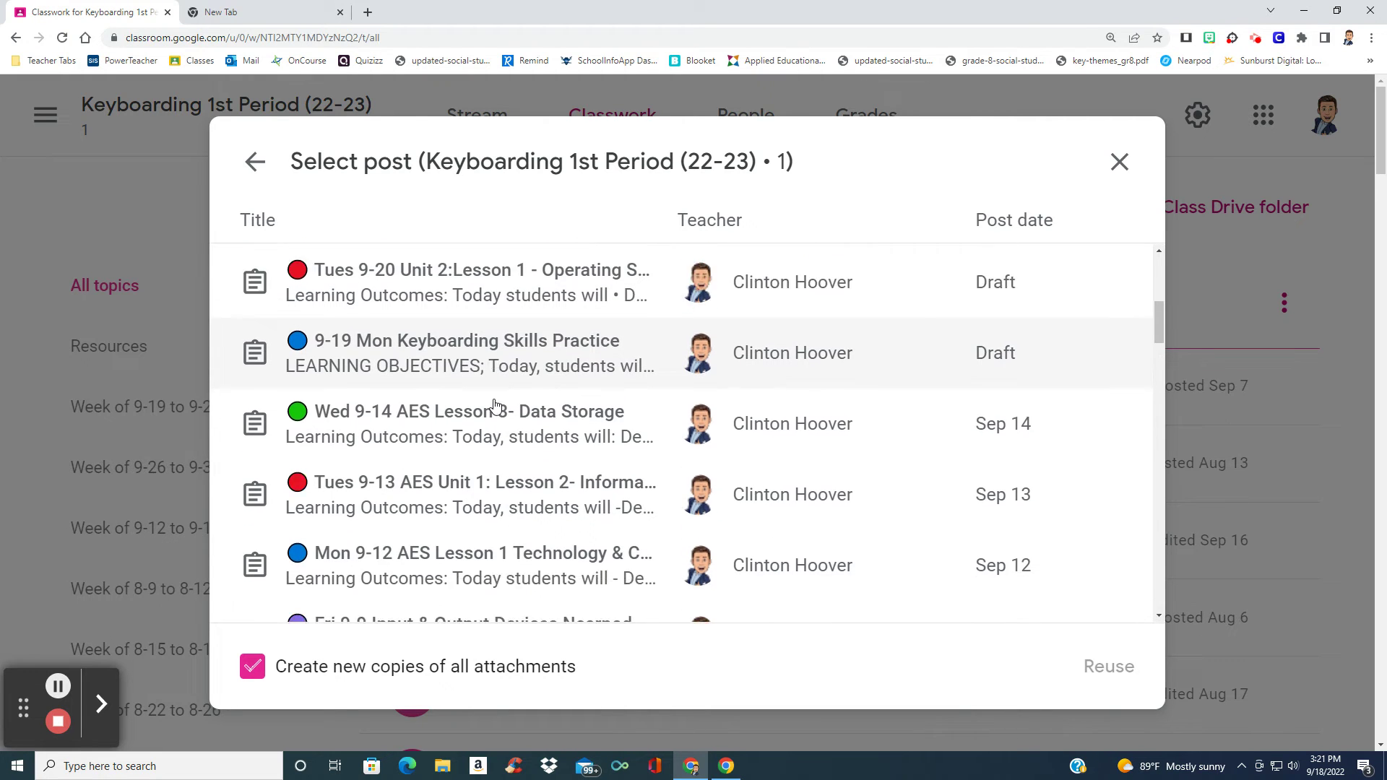
scroll(494, 406, "down", 8)
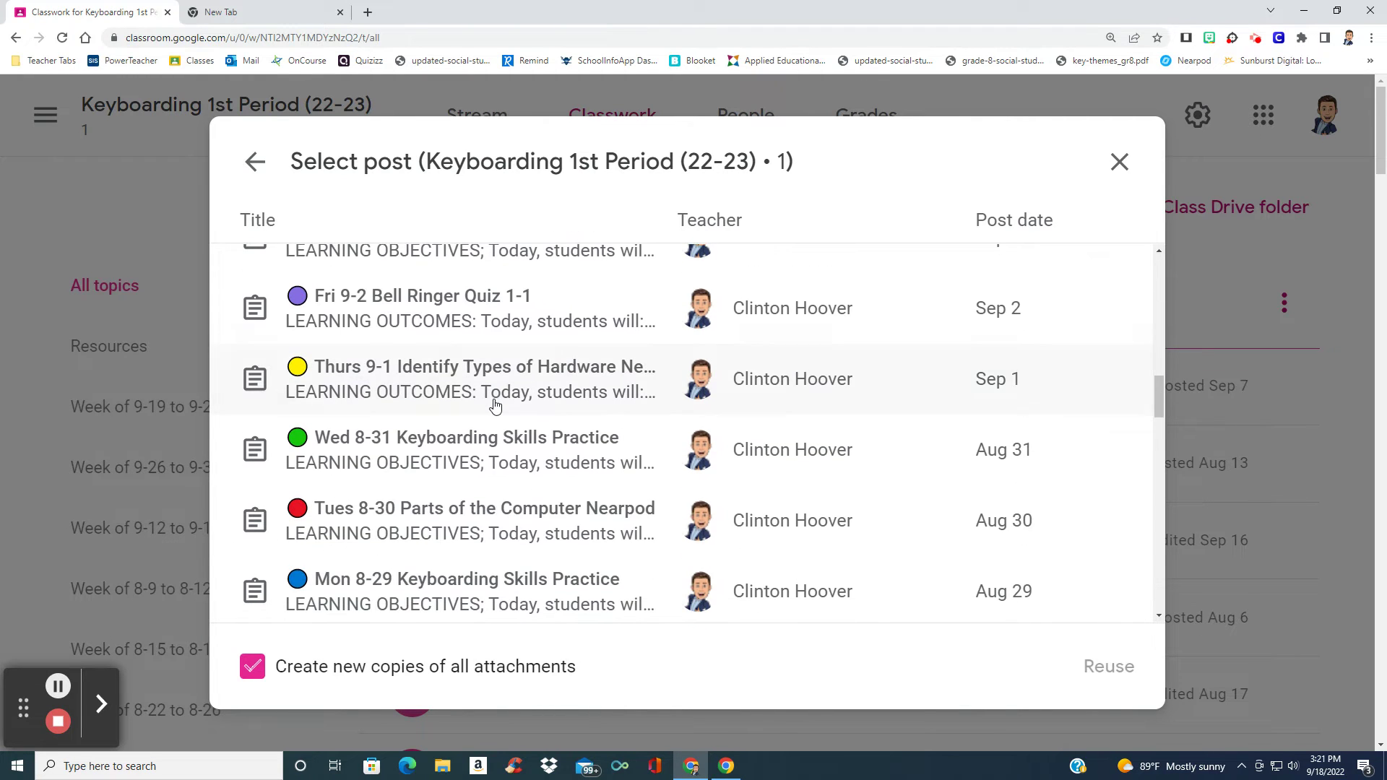
scroll(495, 406, "up", 10)
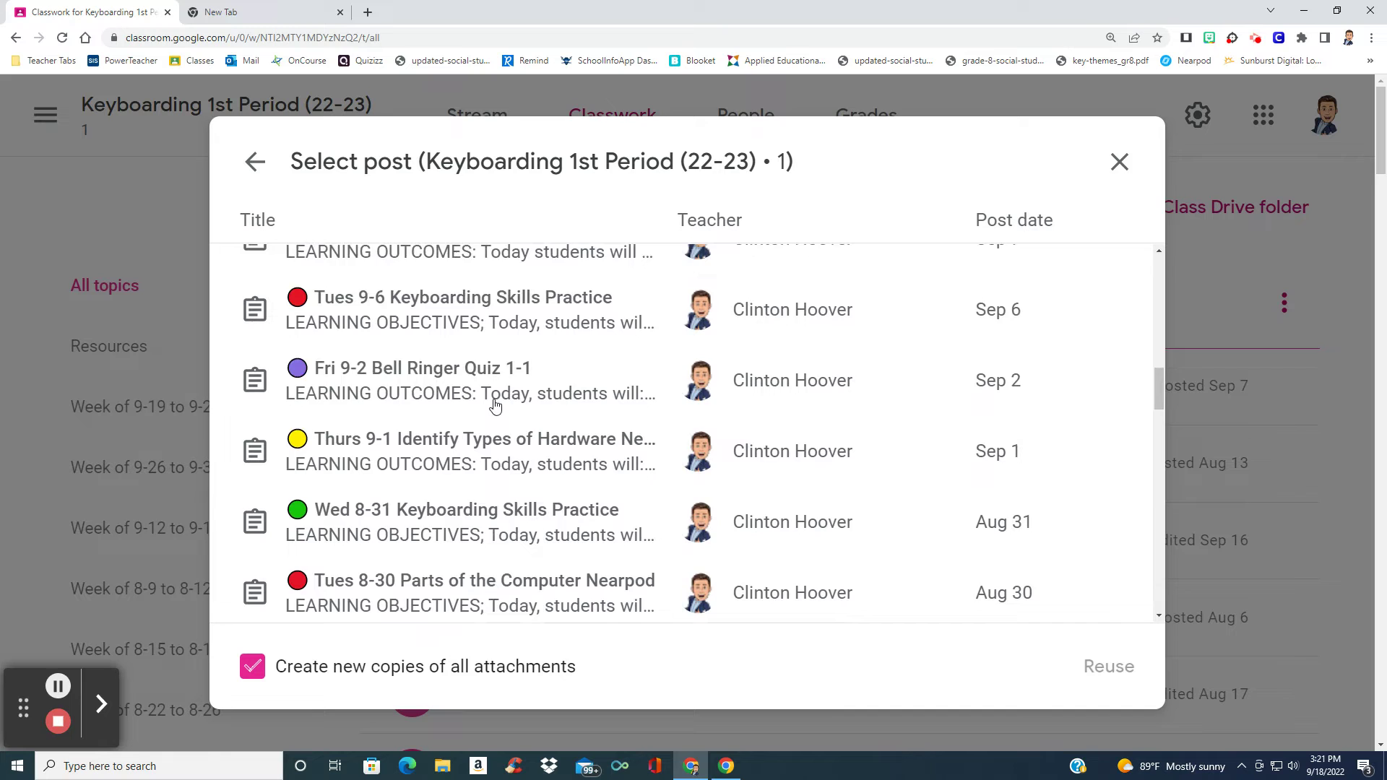
scroll(494, 406, "up", 6)
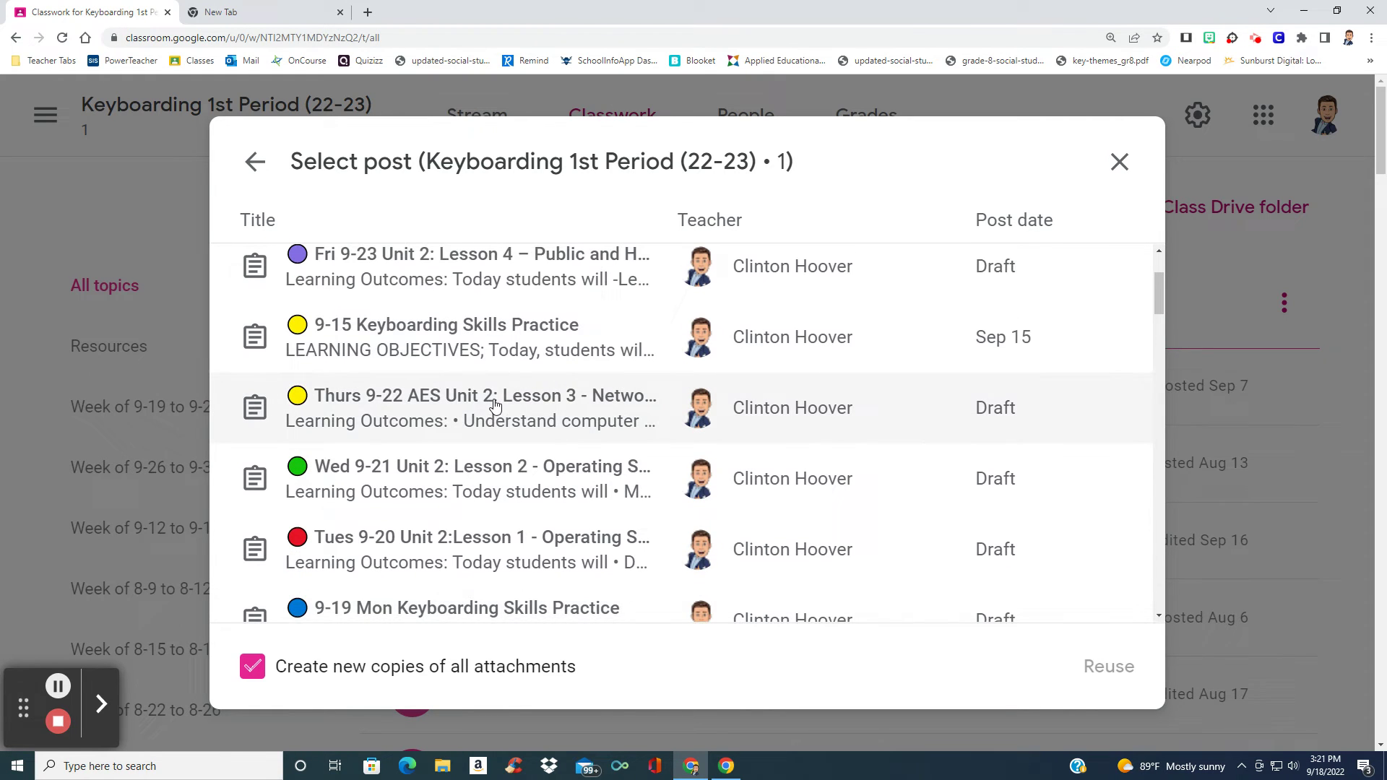
scroll(495, 406, "up", 2)
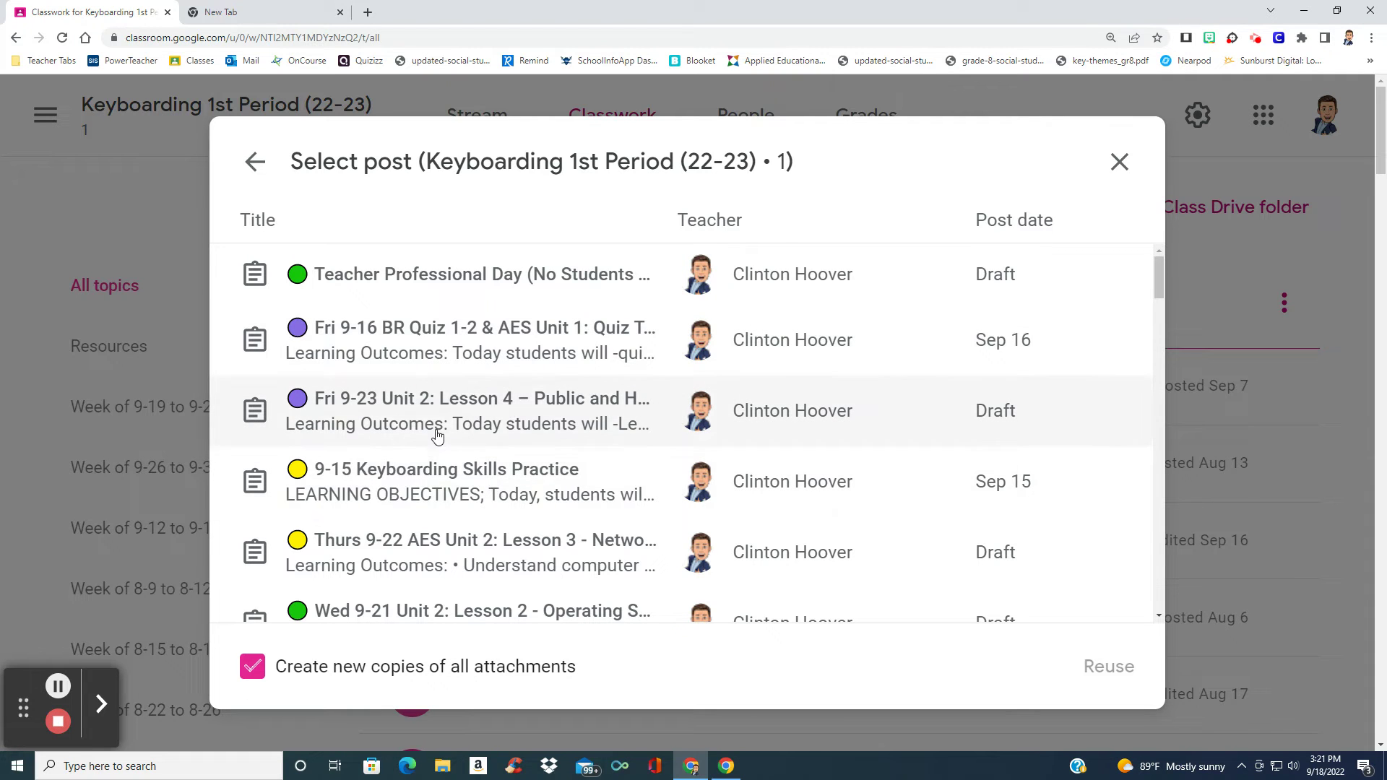
scroll(458, 363, "down", 3)
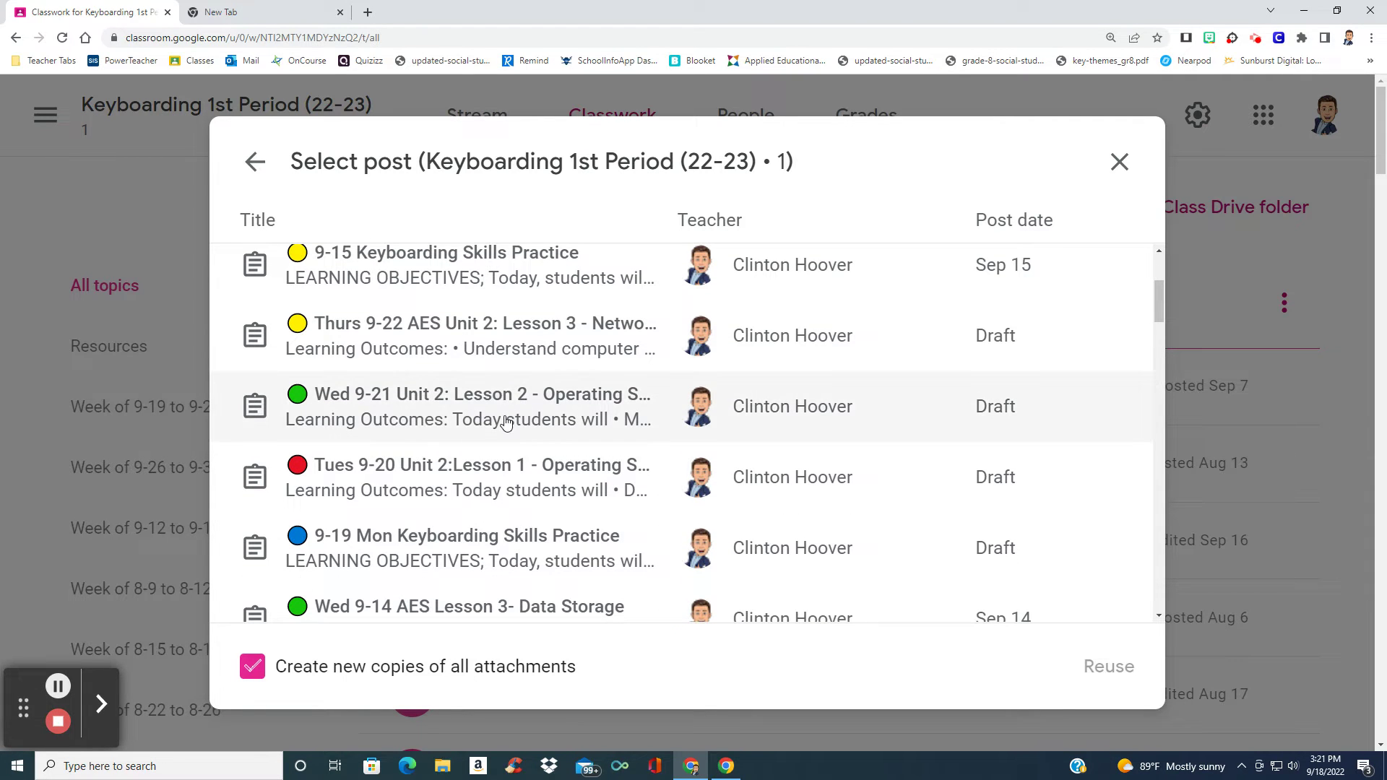
scroll(506, 423, "down", 1)
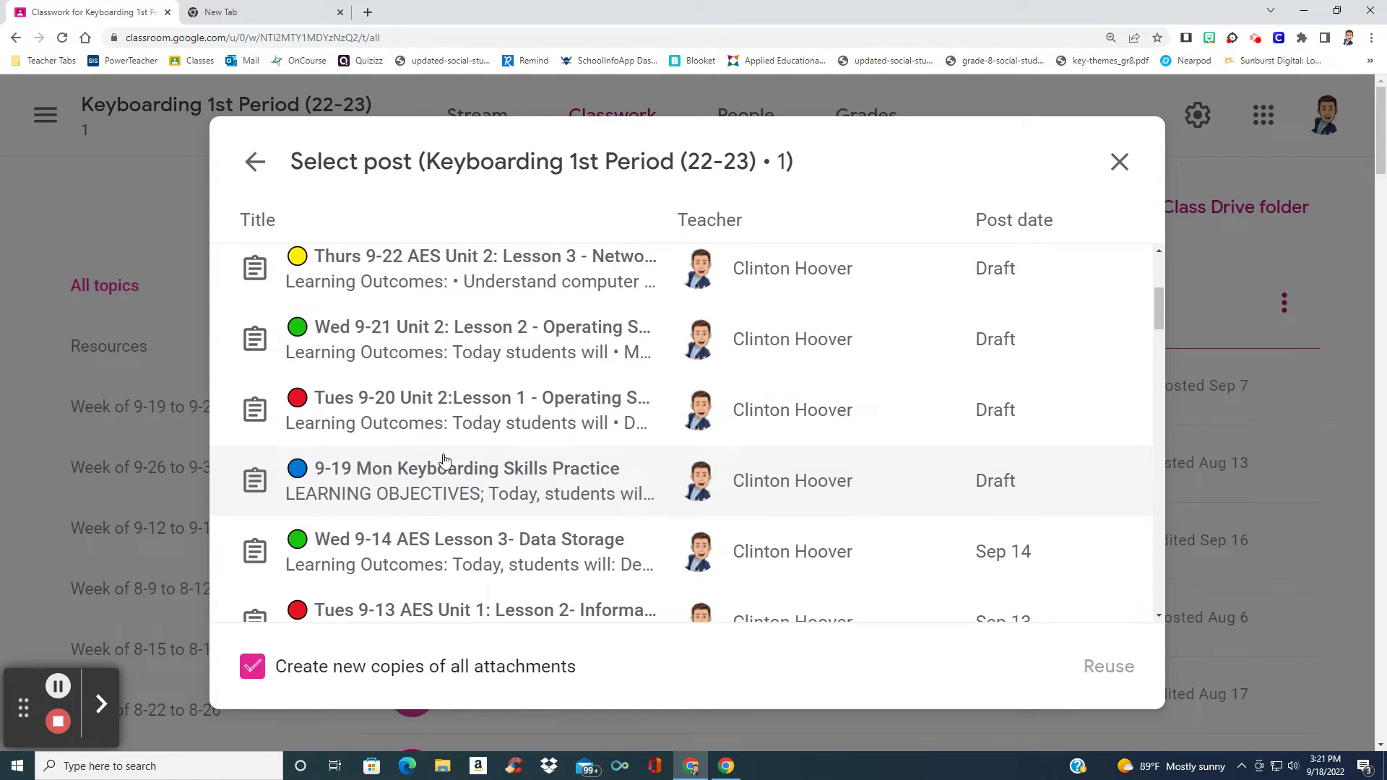
scroll(444, 466, "up", 2)
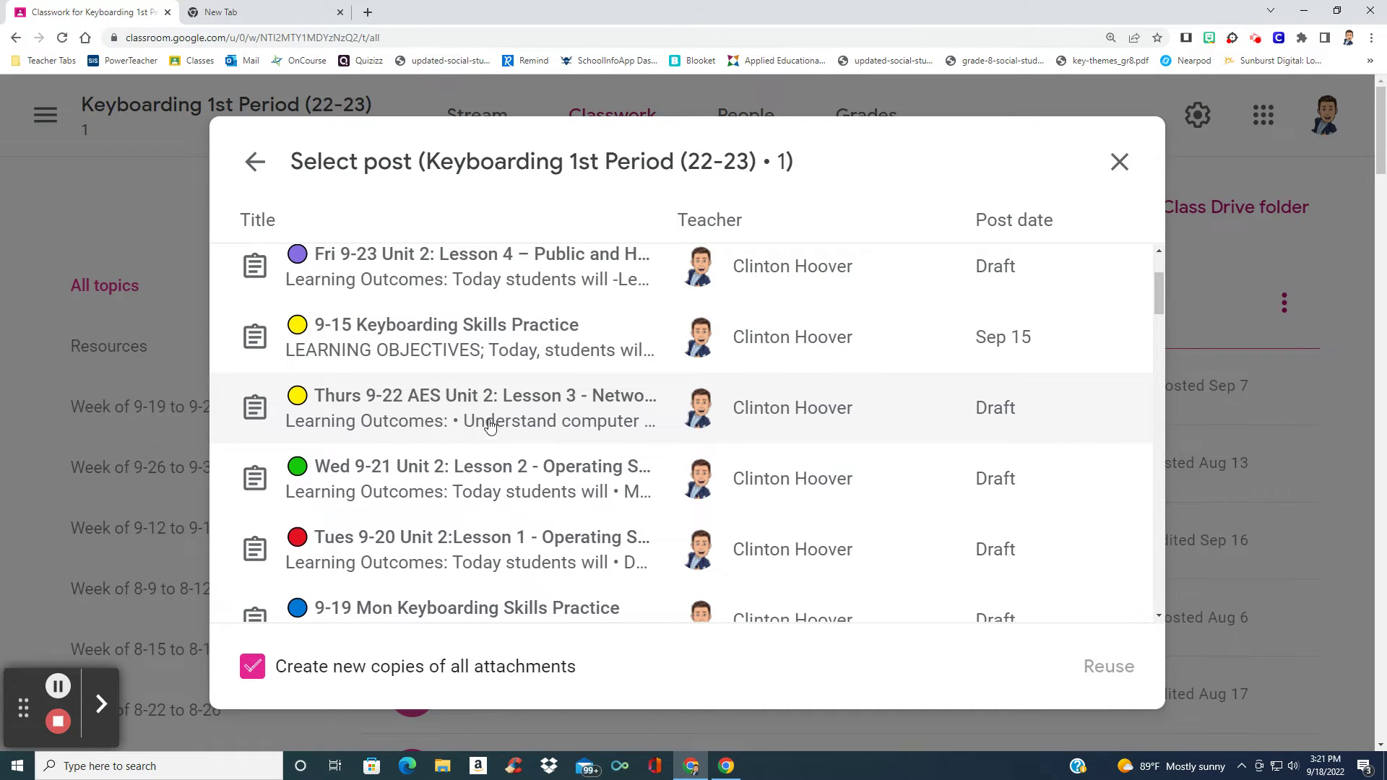
scroll(480, 415, "down", 1)
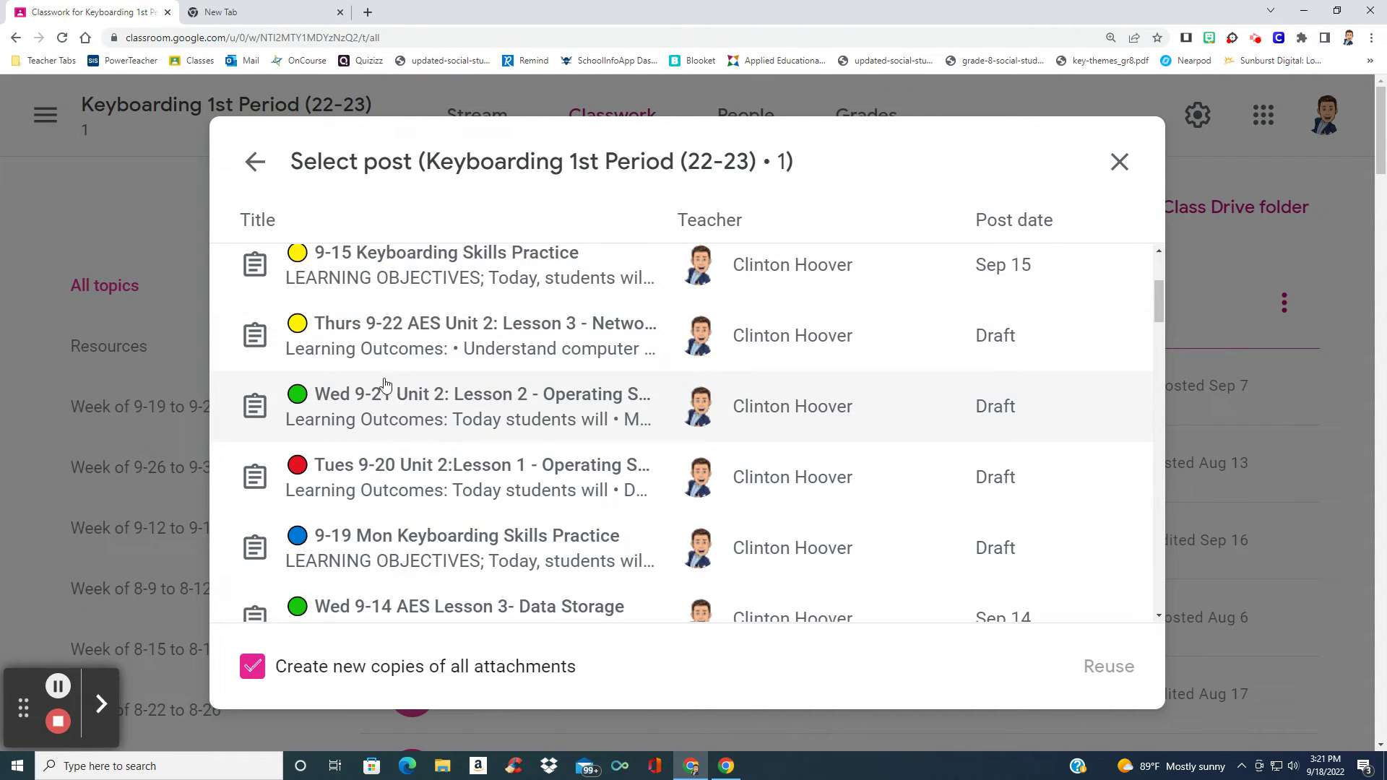
left_click(464, 549)
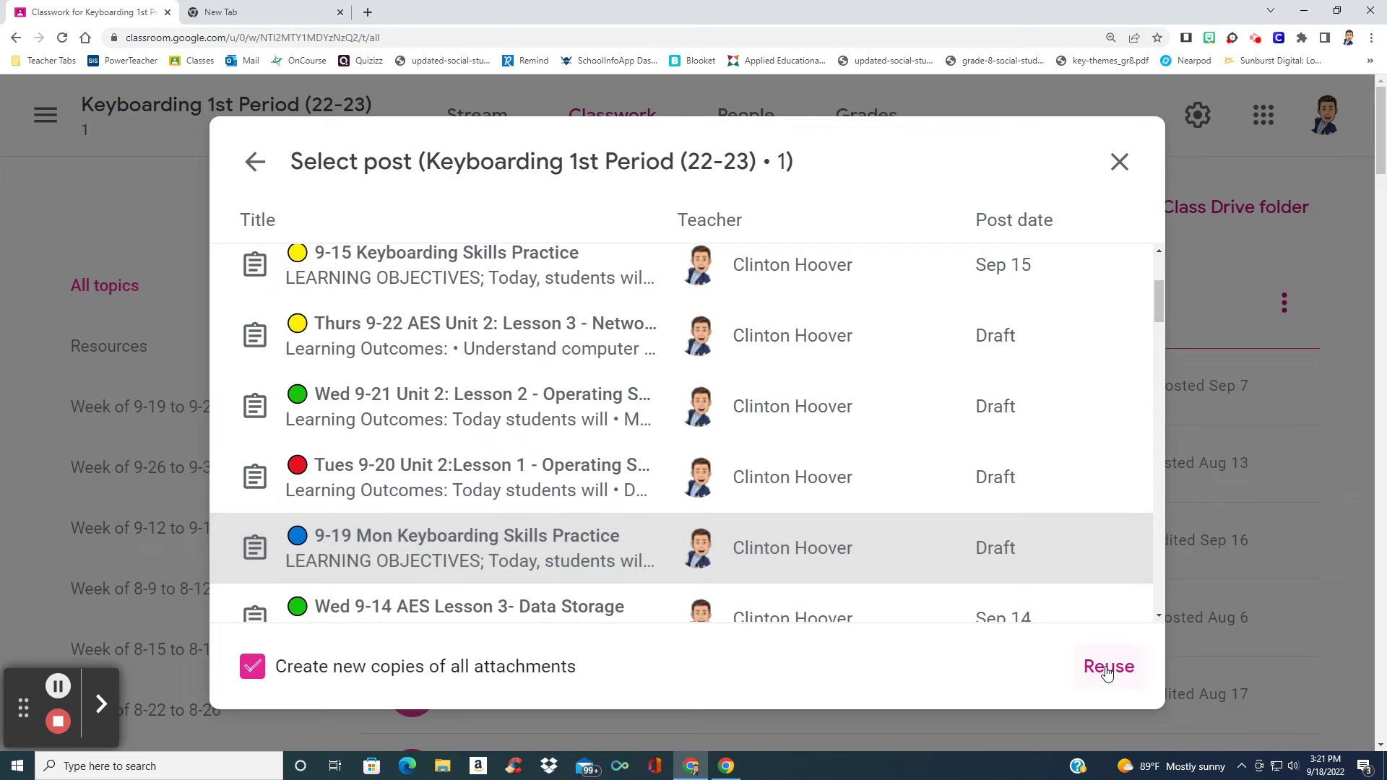
left_click(1109, 671)
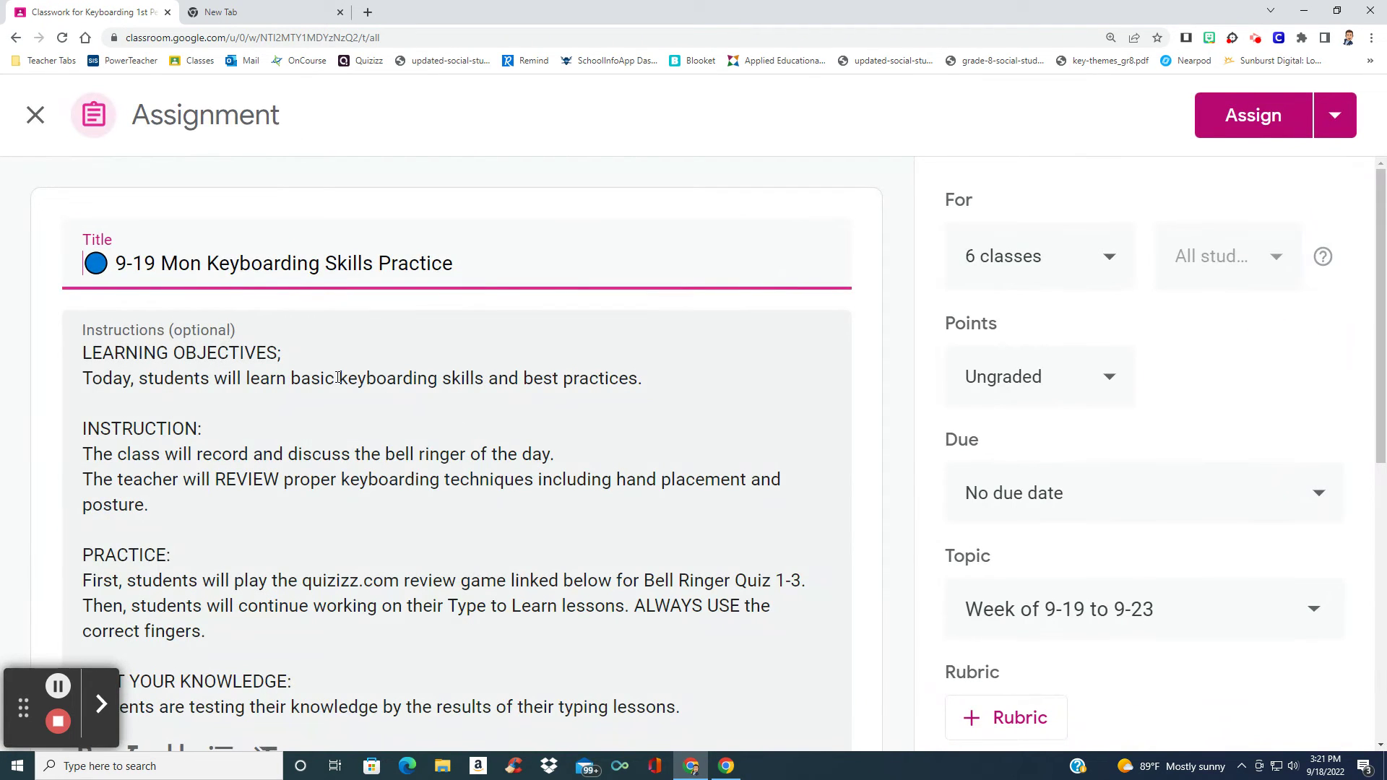
Step: Insert a yellow circle emoji at the very start of the reused assignment's title
key("super")
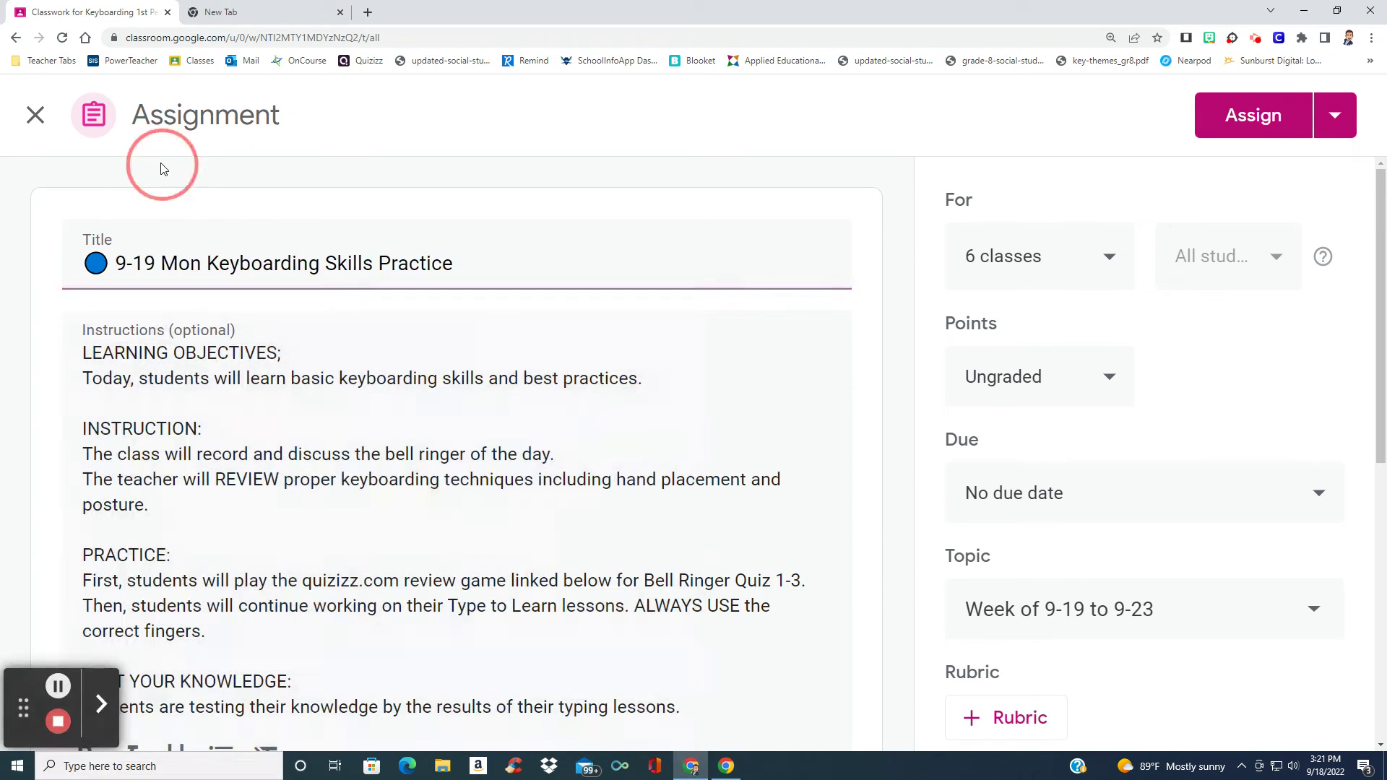
left_click(161, 170)
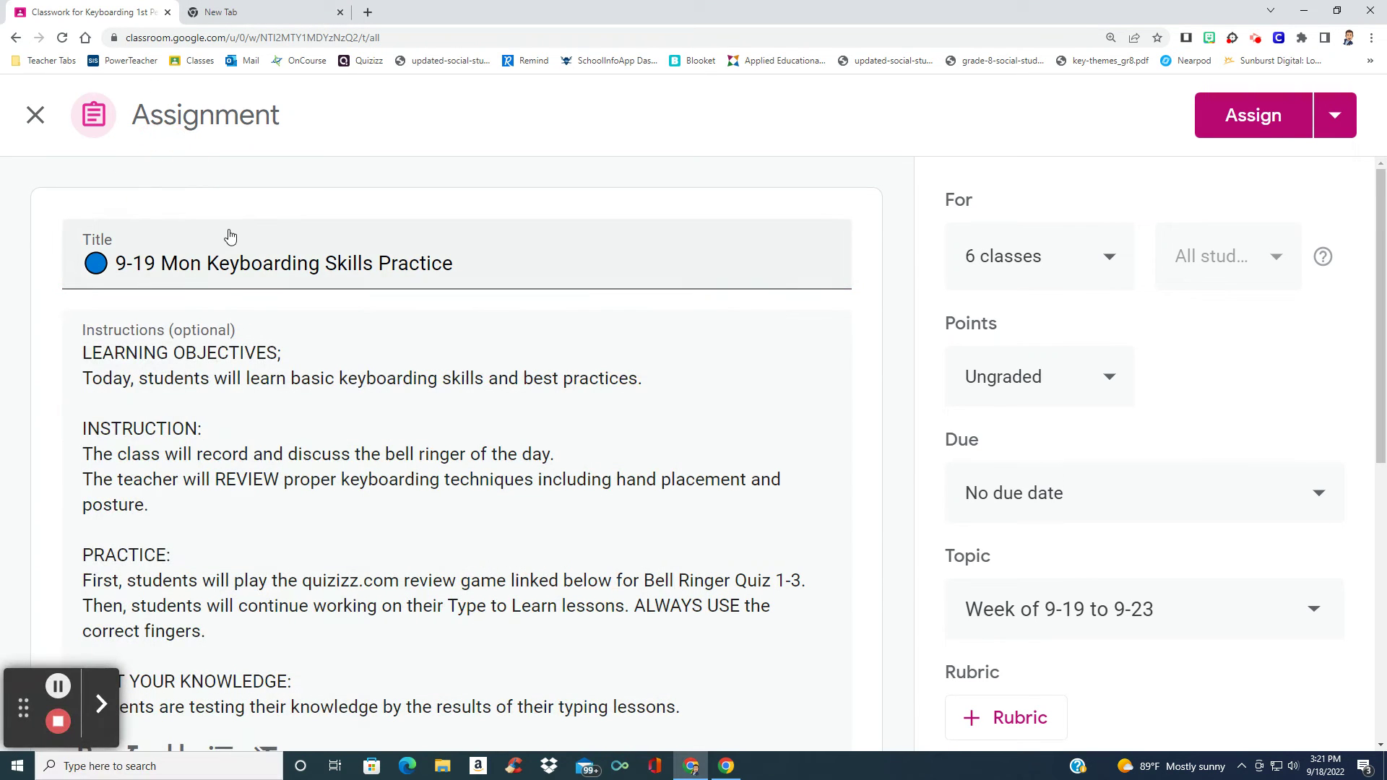
key("super+period")
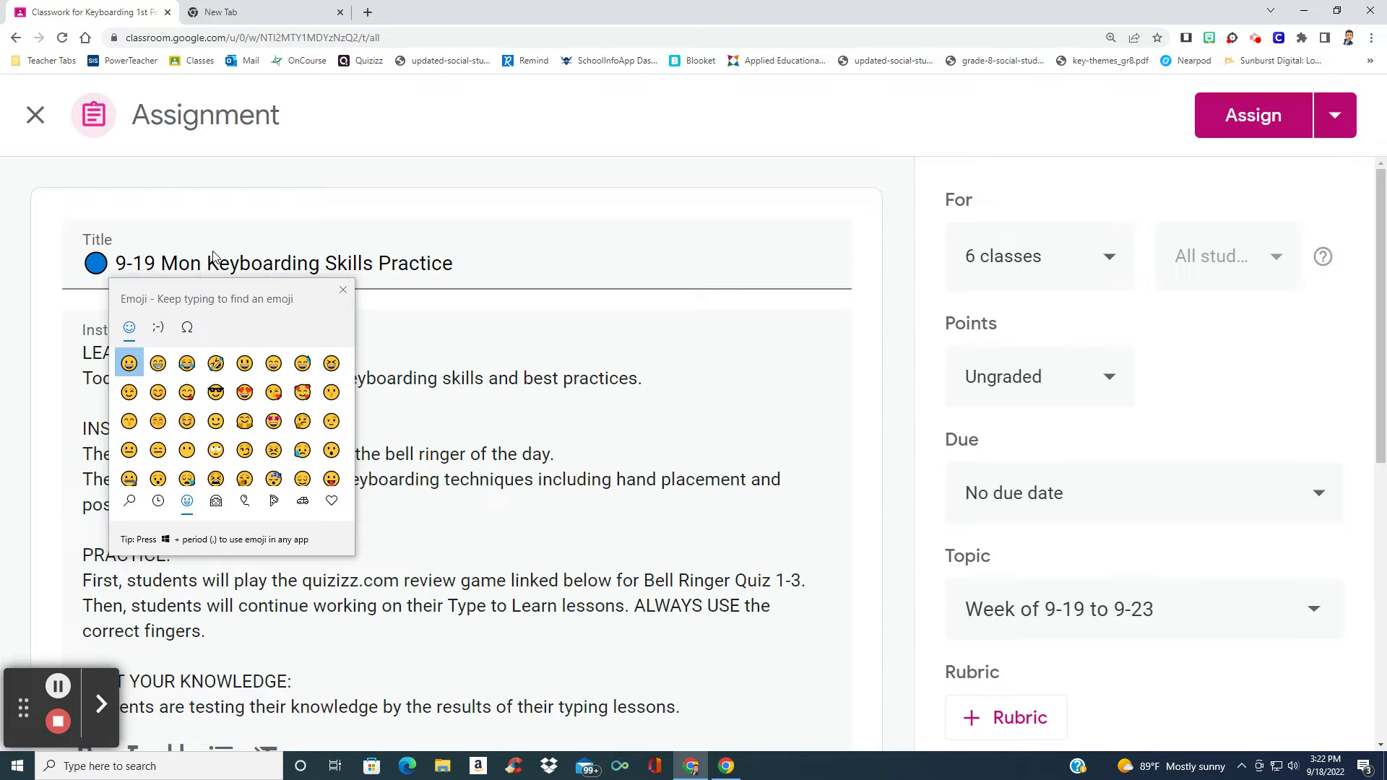
left_click(86, 264)
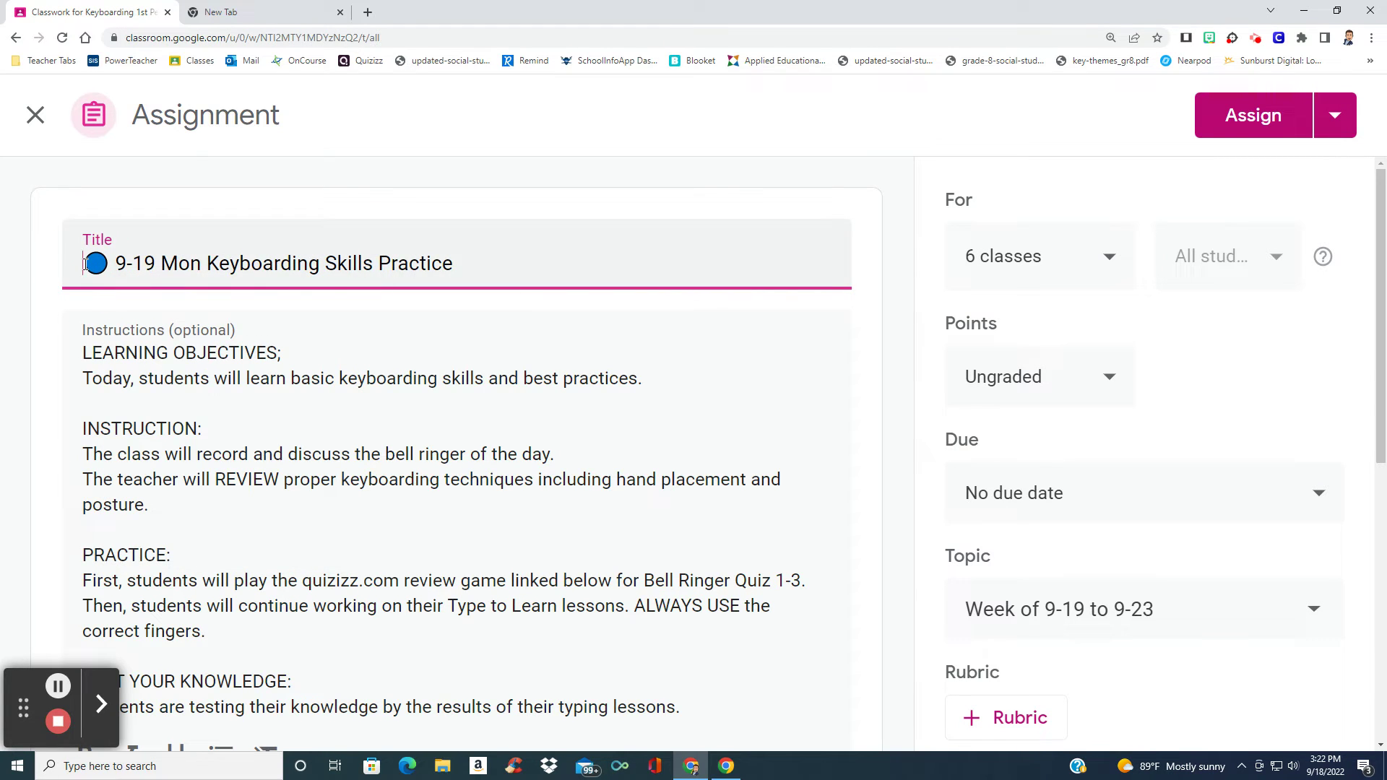
key("super+period")
type("yel")
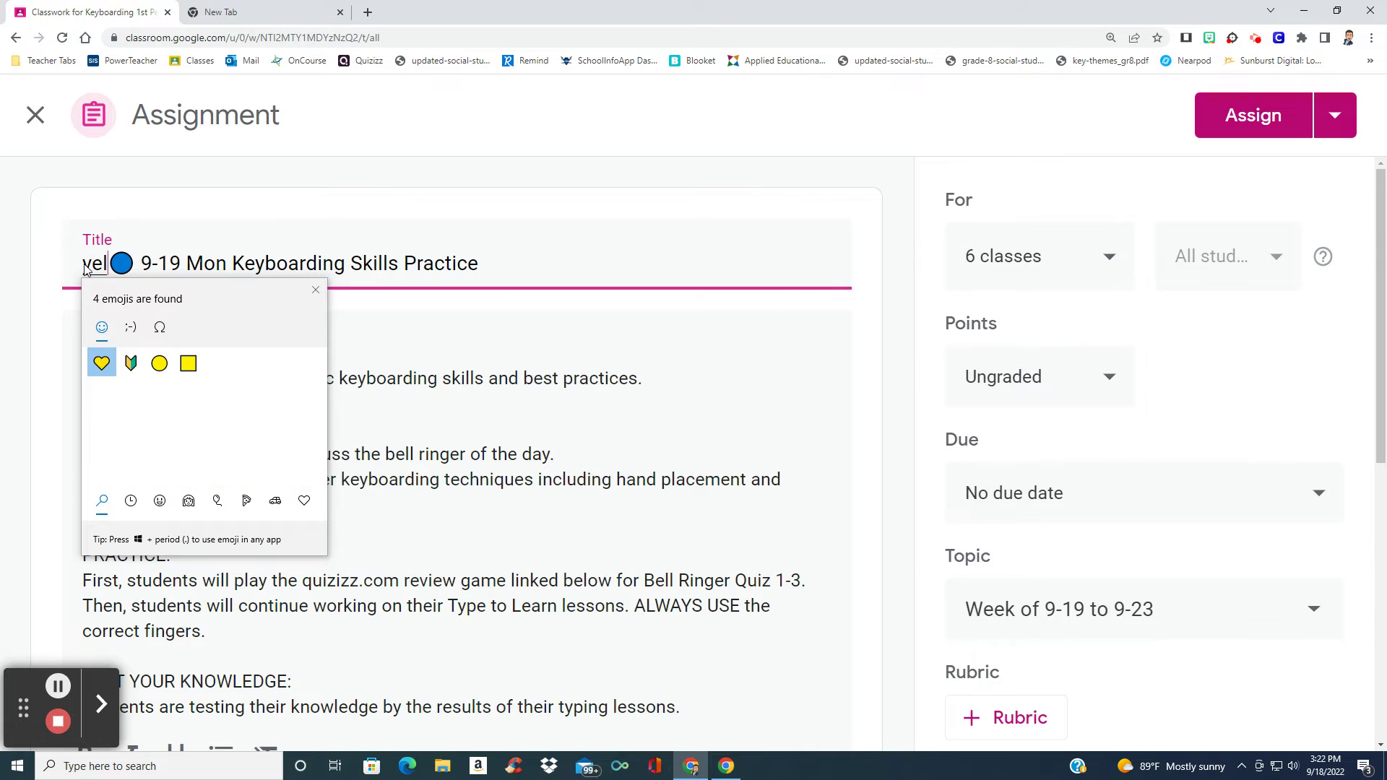
left_click(158, 363)
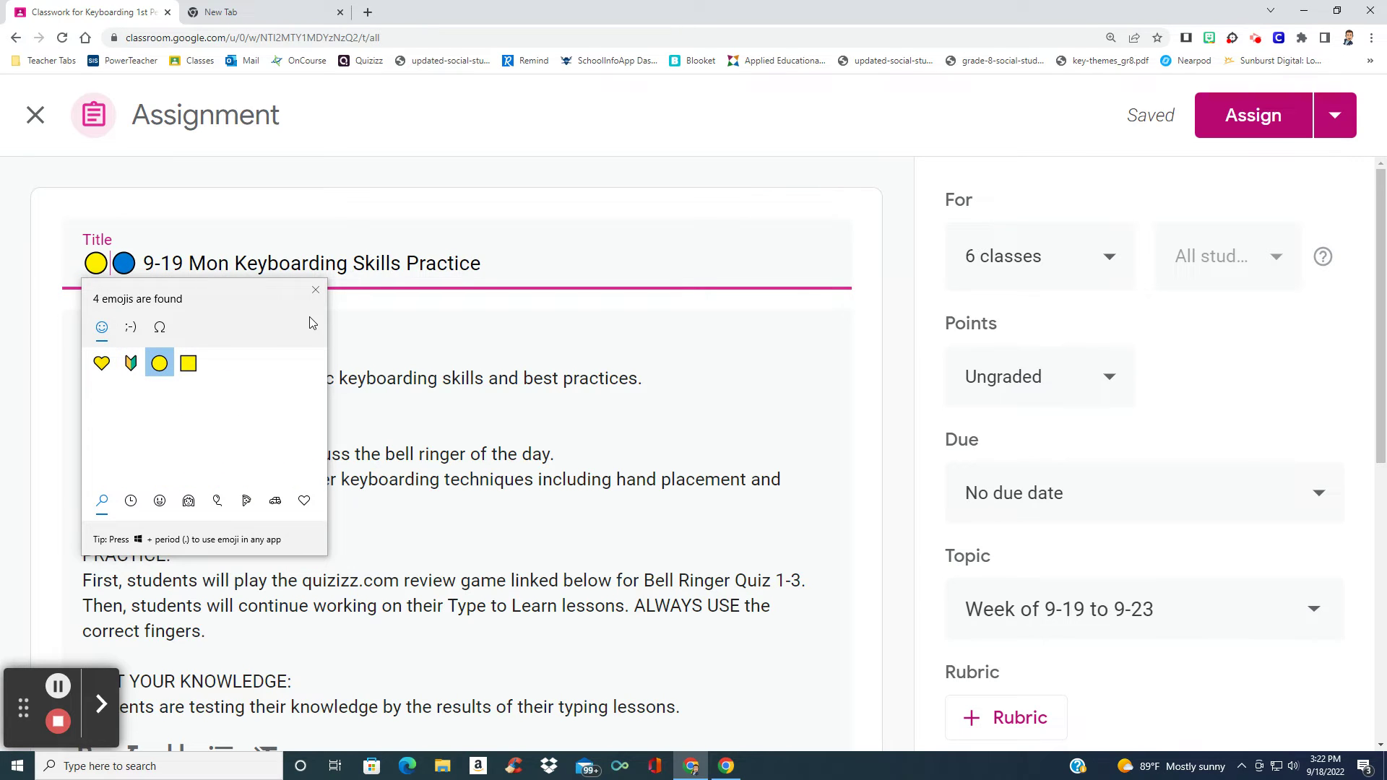
left_click(315, 293)
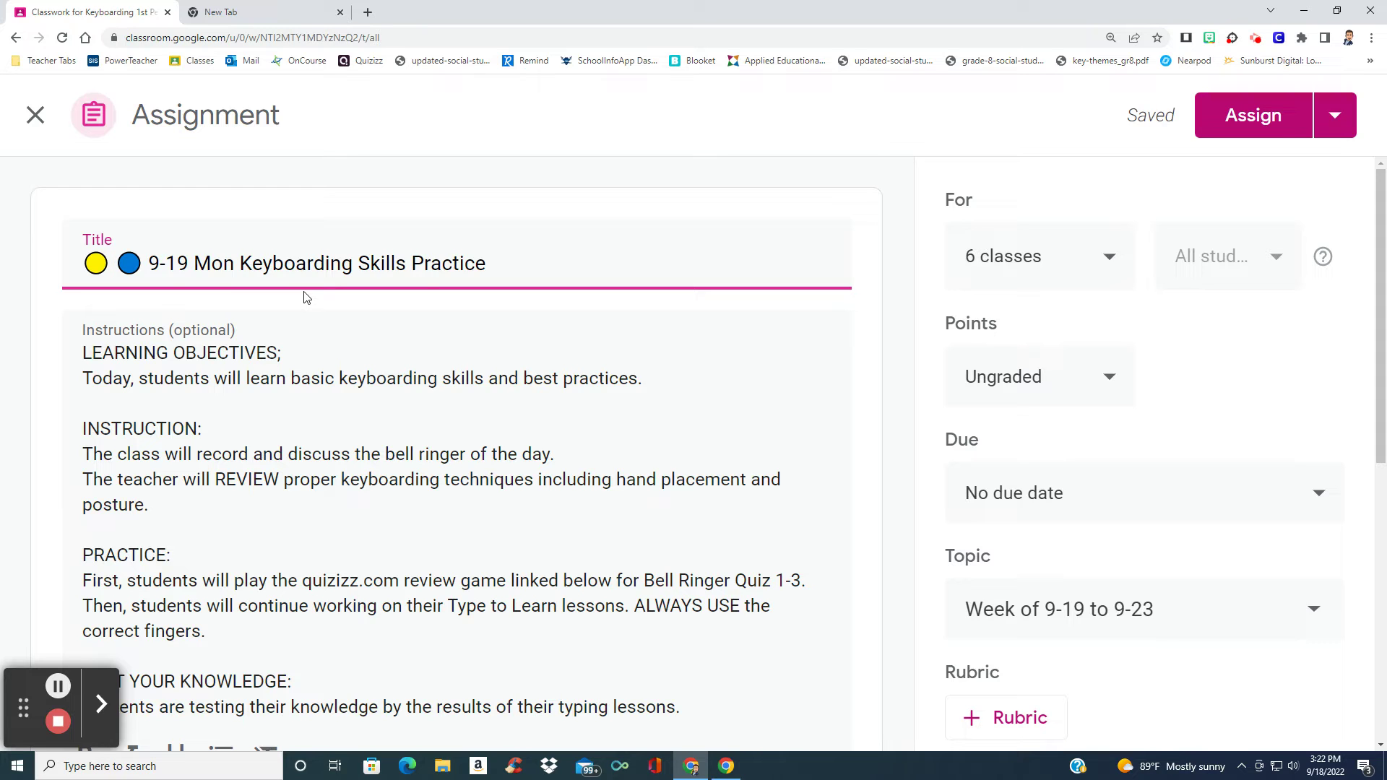
Step: Add "9-22 Thurs" to the title directly after the yellow circle emoji
type("Thurs ")
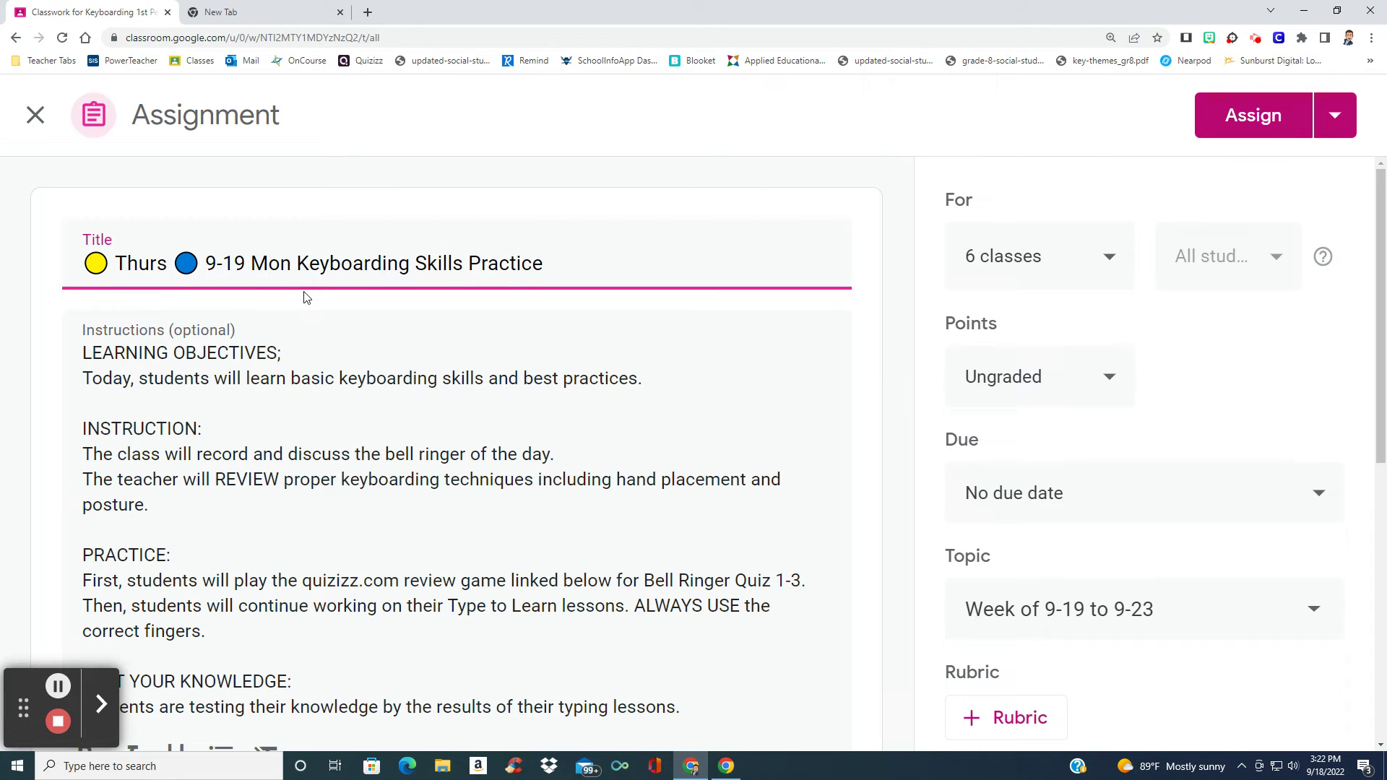
type("9-22")
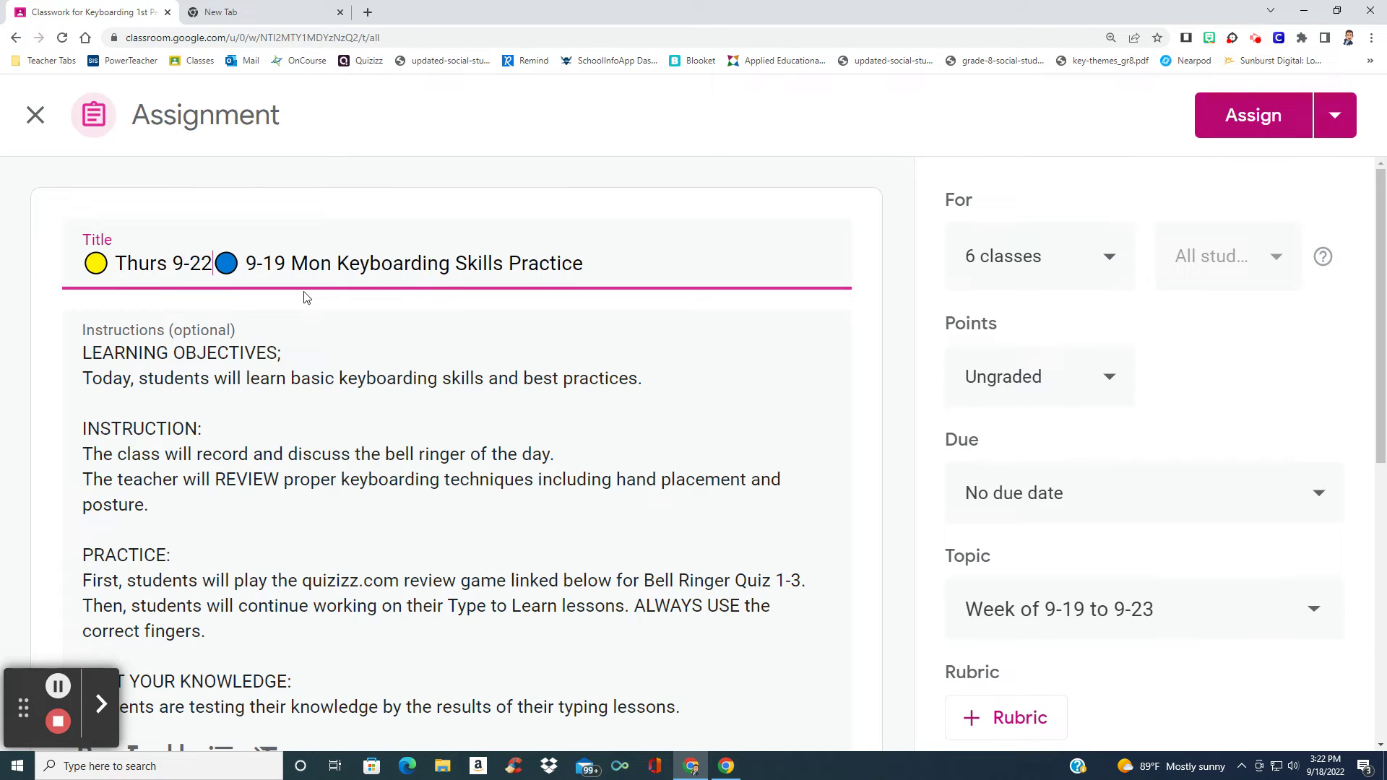
key("Left")
key("Left")
key("Left")
key("Left")
key("Left")
key("Left")
key("Left")
key("Left")
key("Left")
key("Delete")
key("Delete")
key("Delete")
key("Delete")
key("Delete")
key("Delete")
key("Right")
key("Right")
key("Right")
key("Right")
key("Right")
type("Thurs")
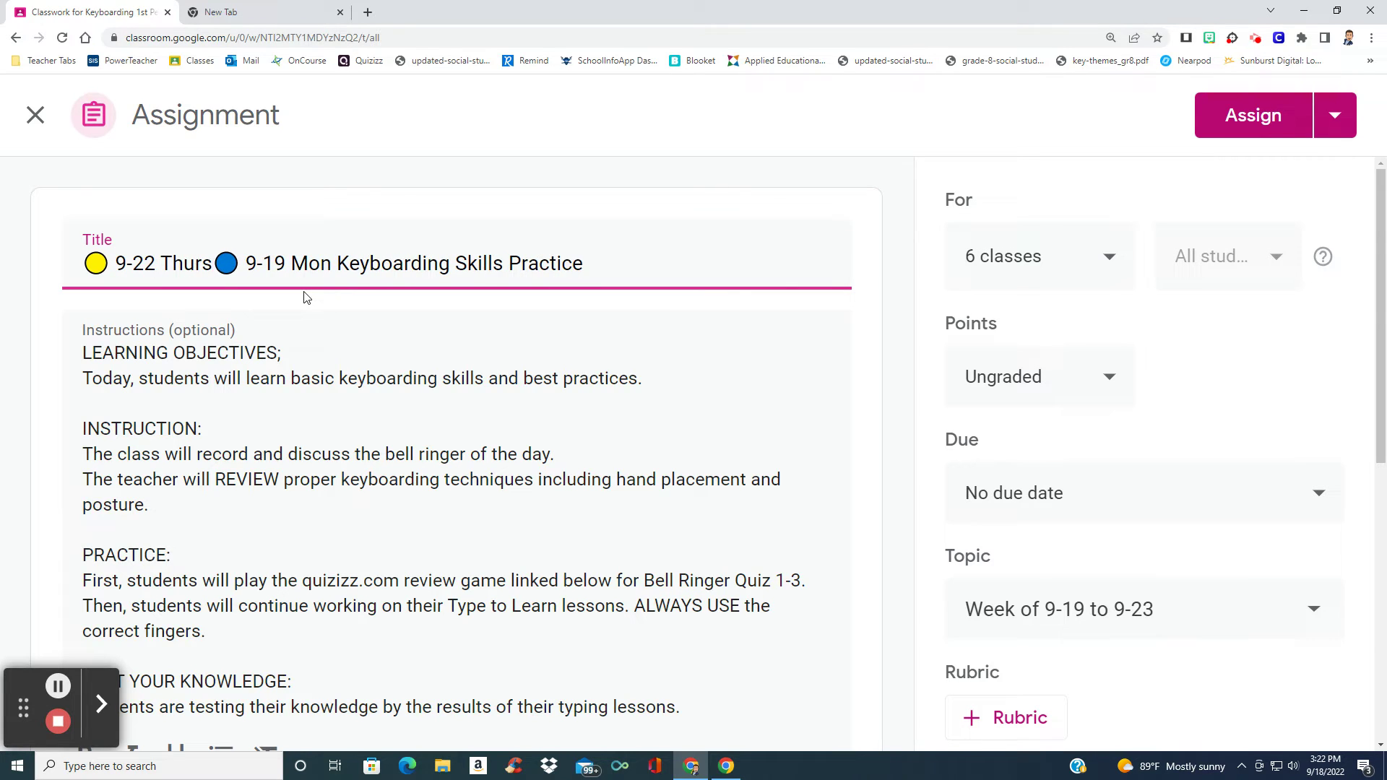
Step: Remove the blue circle emoji and "9-19 Mon" from the title so it ends in Keyboarding Skills Practice
key("Delete")
key("Delete")
key("Delete")
key("Delete")
key("Delete")
key("Delete")
key("Delete")
key("Delete")
key("Delete")
key("Delete")
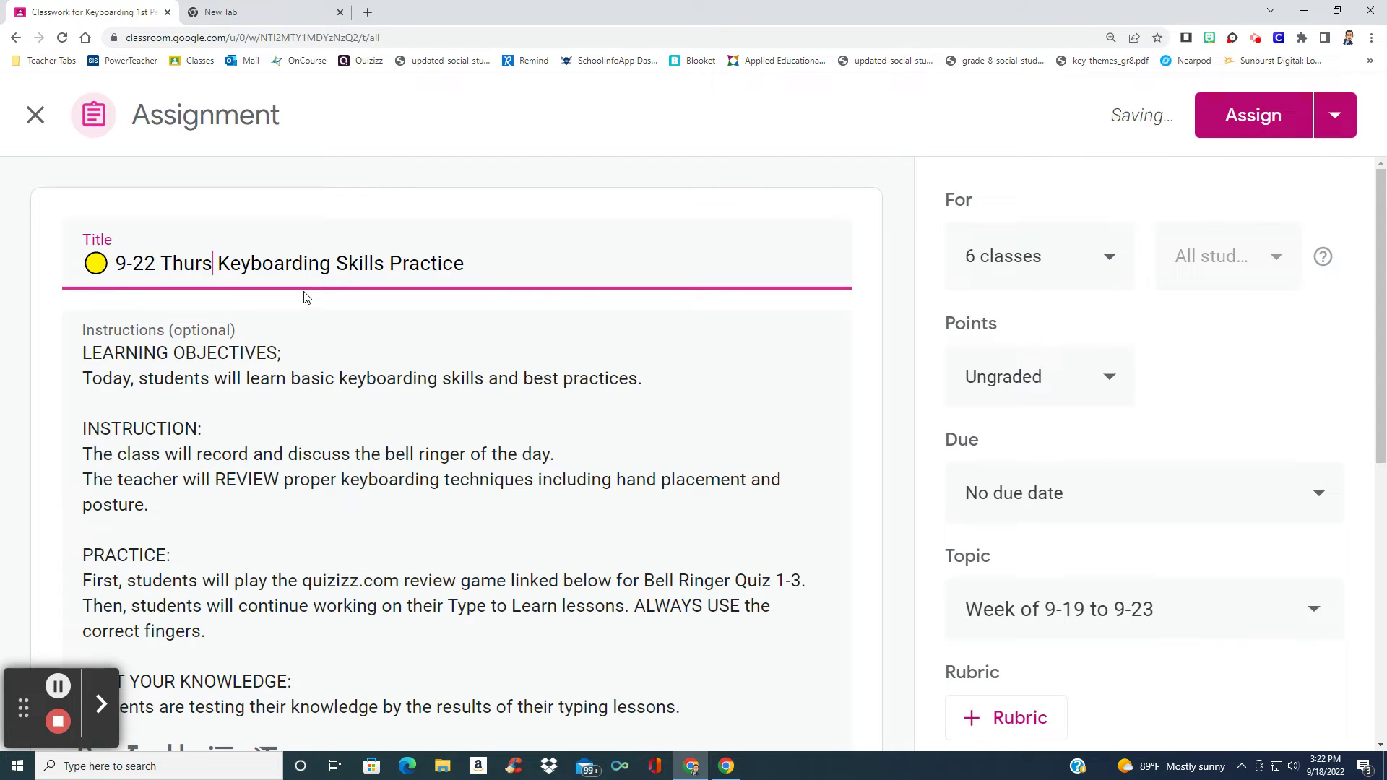
Step: Choose Week of 9-19 to 9-23 as the assignment's topic and check which classes it is assigned to
left_click(1332, 627)
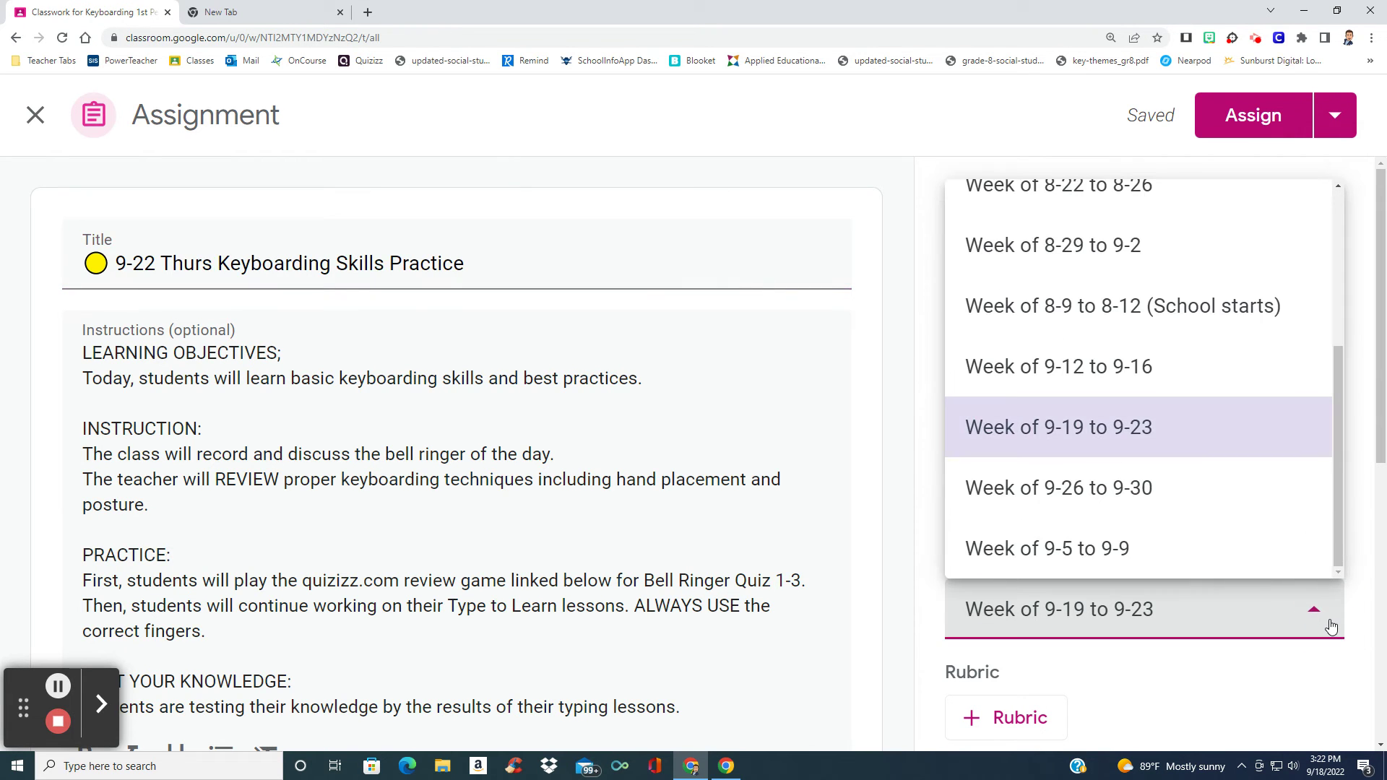
left_click(1197, 431)
left_click(1106, 262)
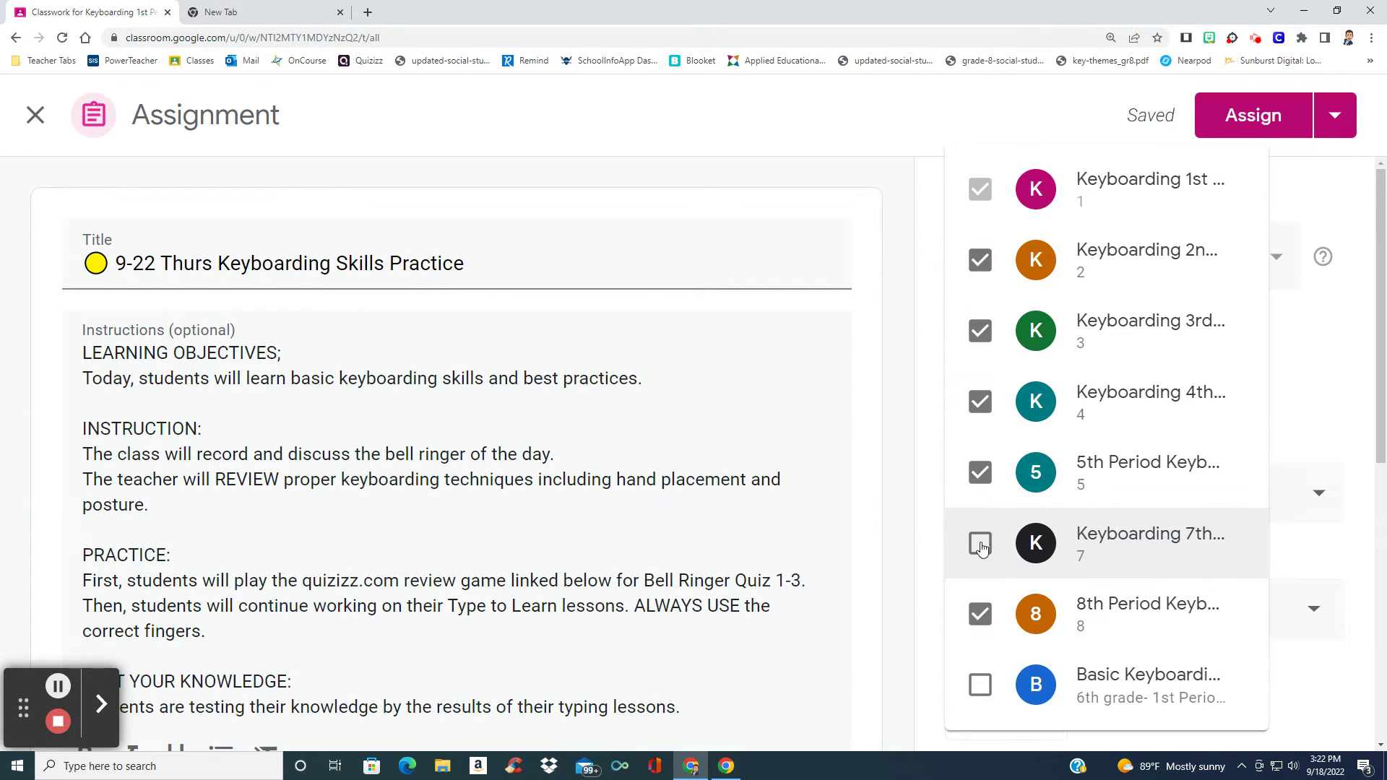
left_click(1326, 396)
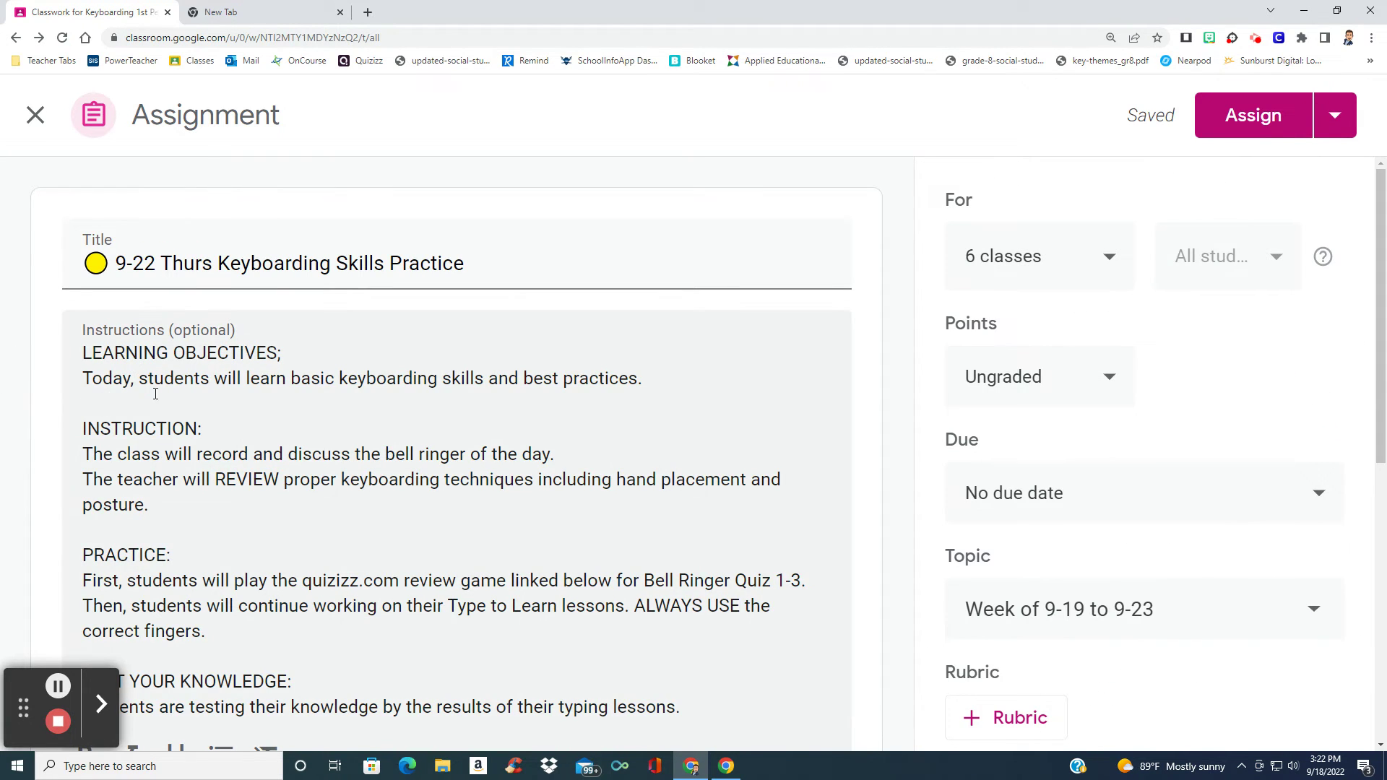
Step: Review the assignment's instructions and attached links, and save it as a draft
scroll(262, 388, "down", 2)
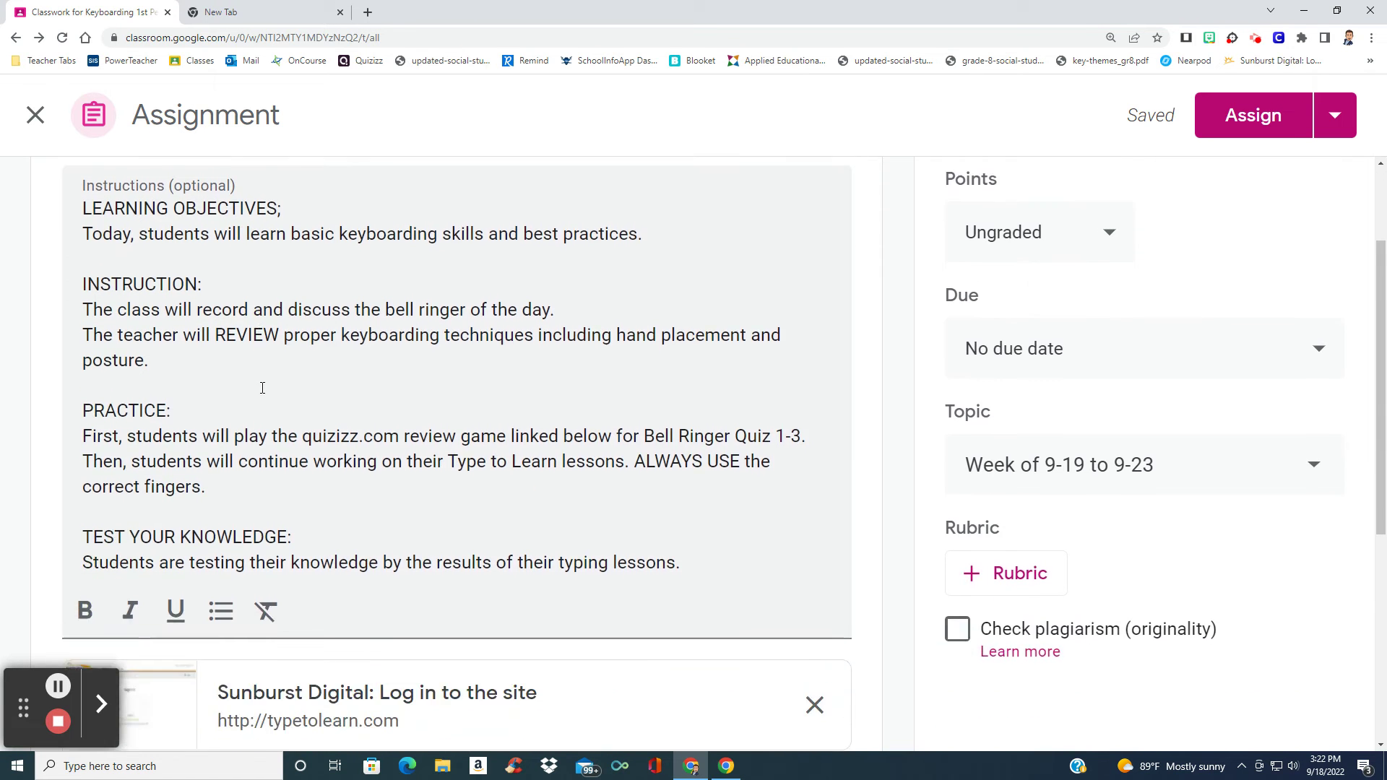
scroll(262, 387, "down", 1)
scroll(317, 406, "down", 4)
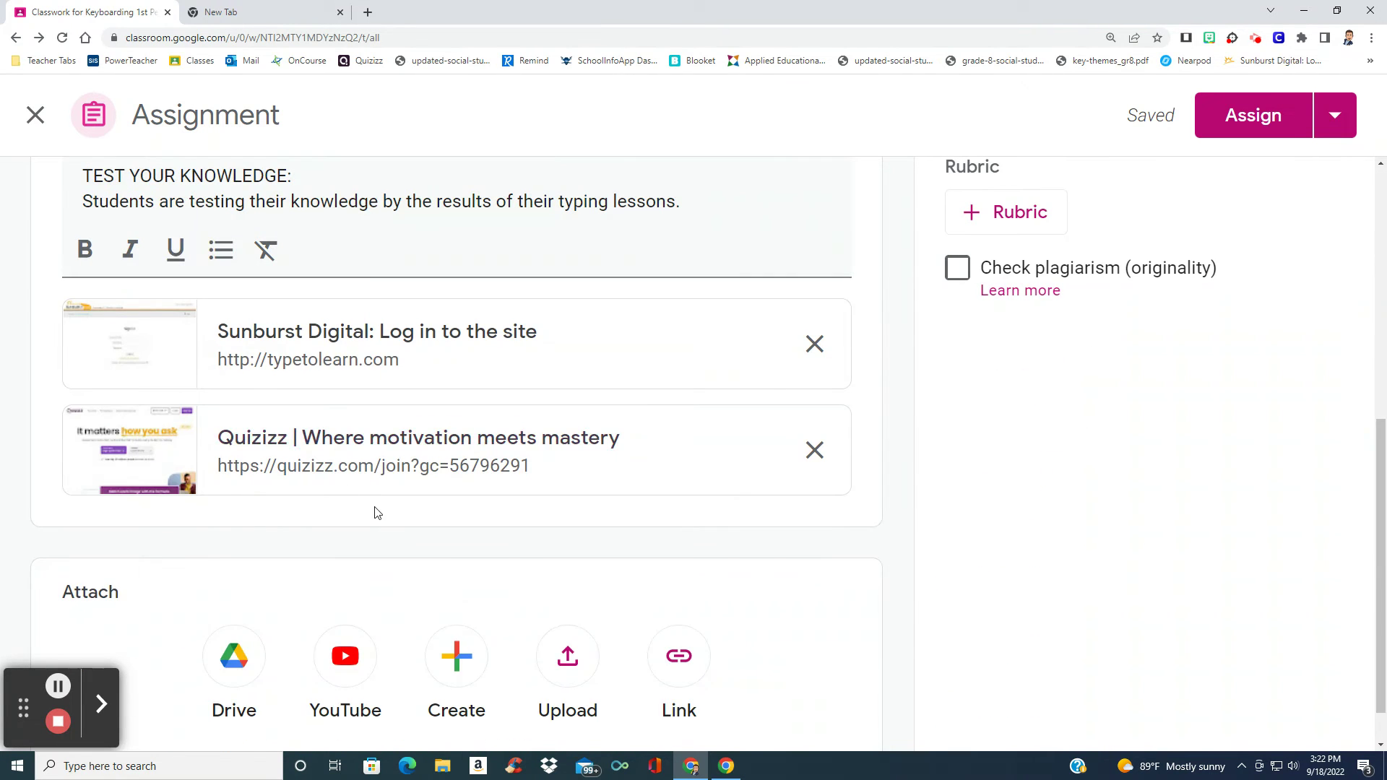
scroll(310, 440, "up", 5)
scroll(287, 392, "up", 2)
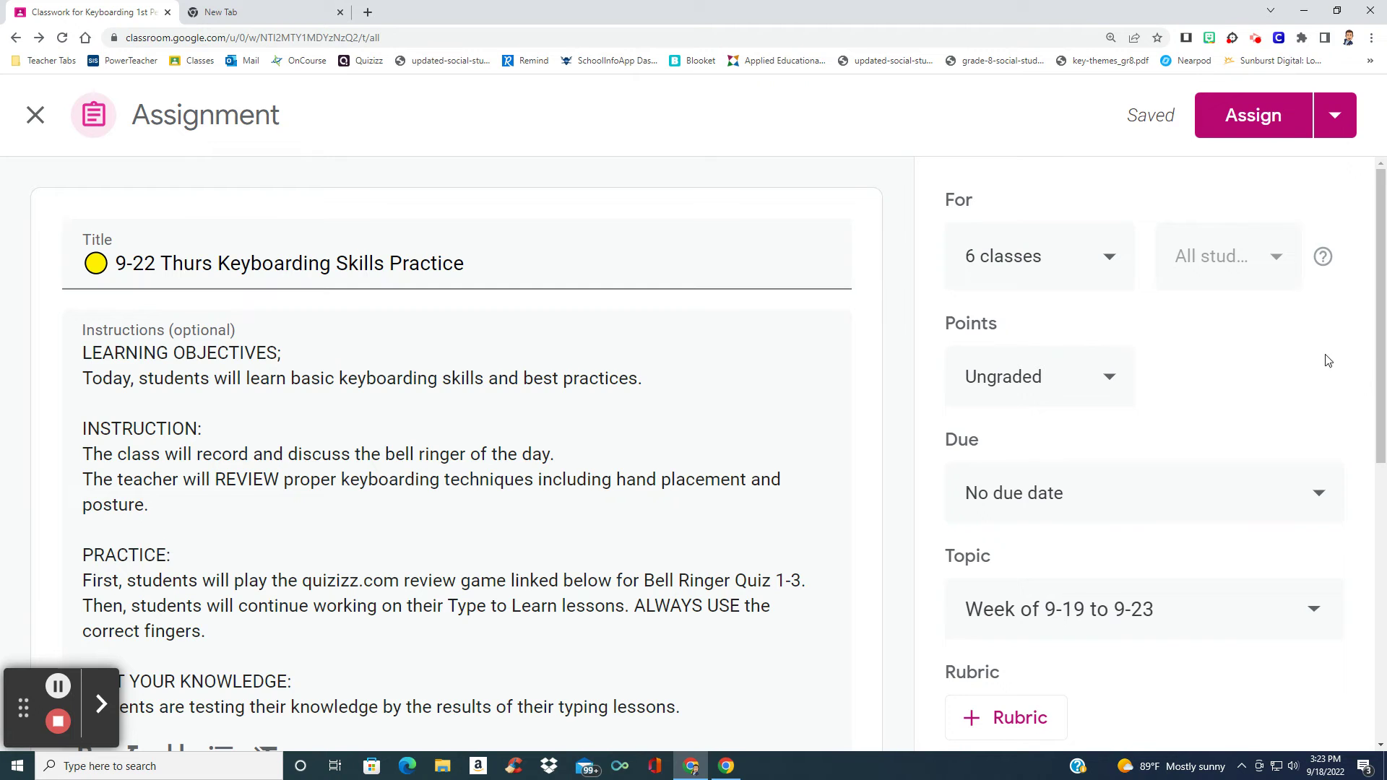
left_click(1348, 137)
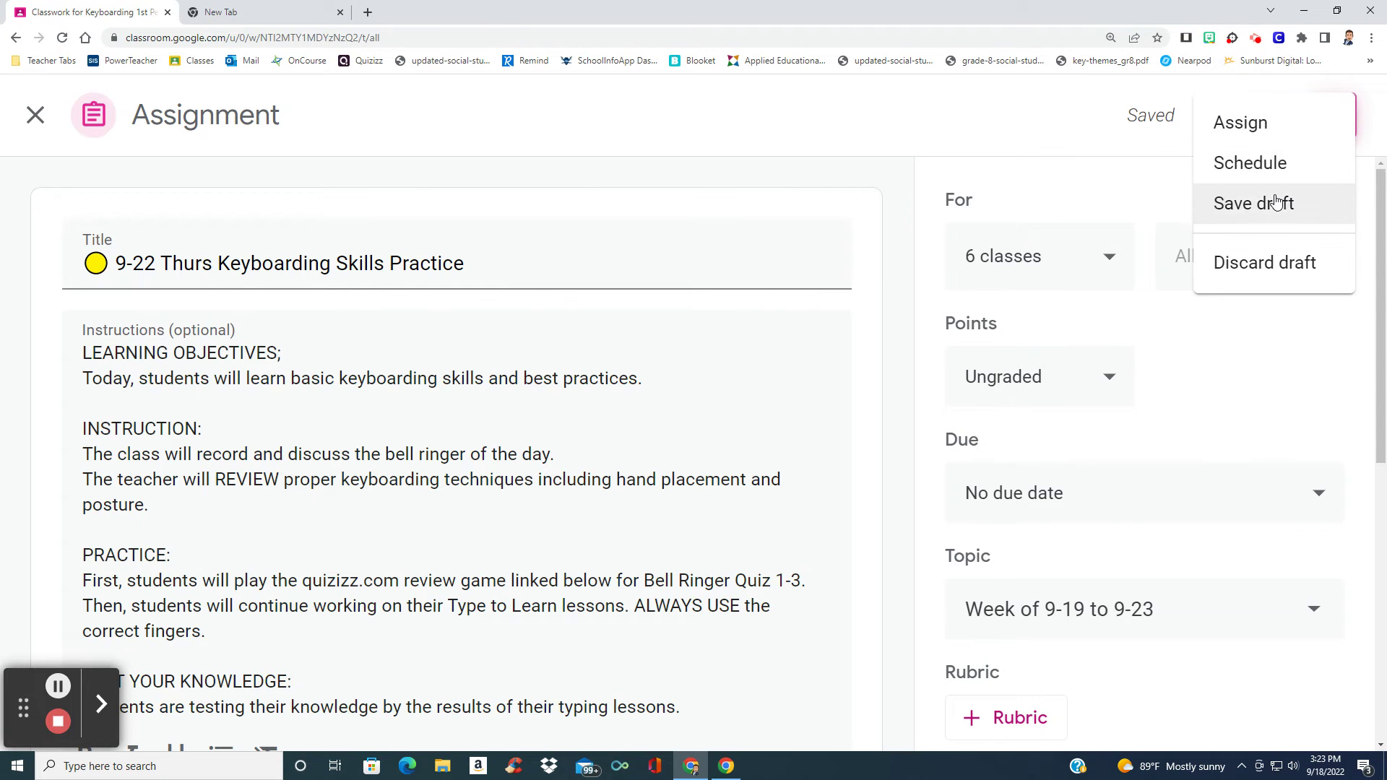
left_click(1271, 202)
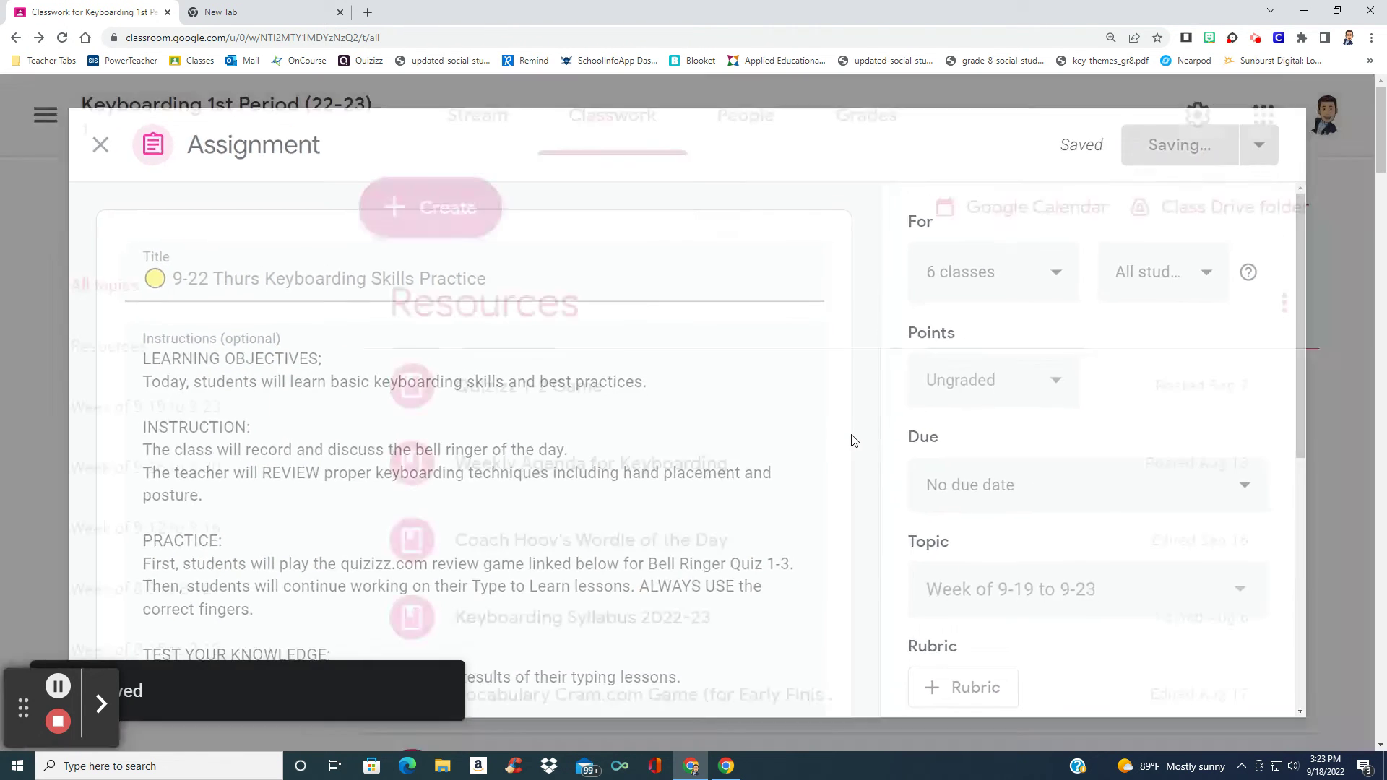
Step: Move the 9-22 Thurs Keyboarding Skills Practice draft between the Wed 9-21 Lesson 2 and Thurs 9-22 AES Lesson 3 drafts under Week of 9-19 to 9-23
scroll(853, 442, "down", 3)
scroll(910, 477, "down", 10)
scroll(908, 477, "up", 2)
scroll(722, 405, "down", 1)
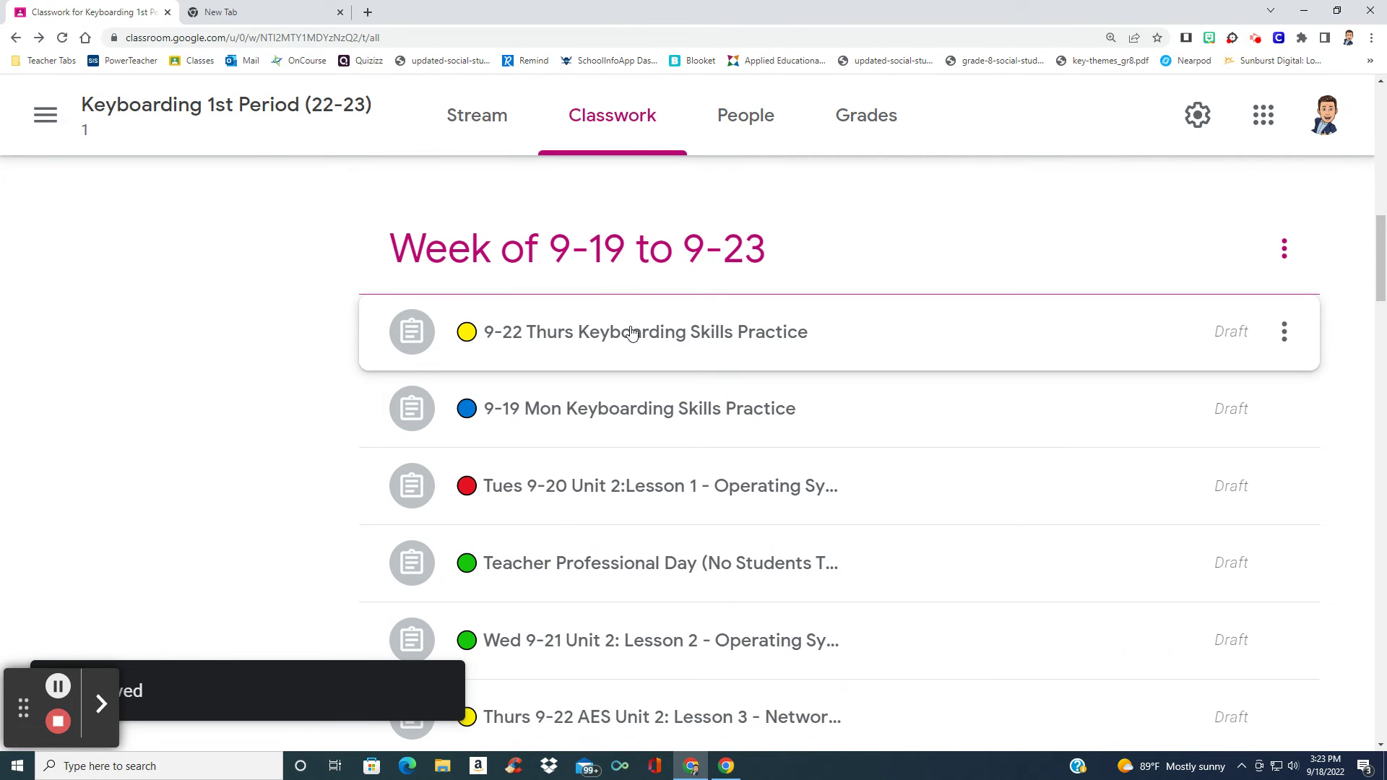
left_click_drag(632, 332, 756, 400)
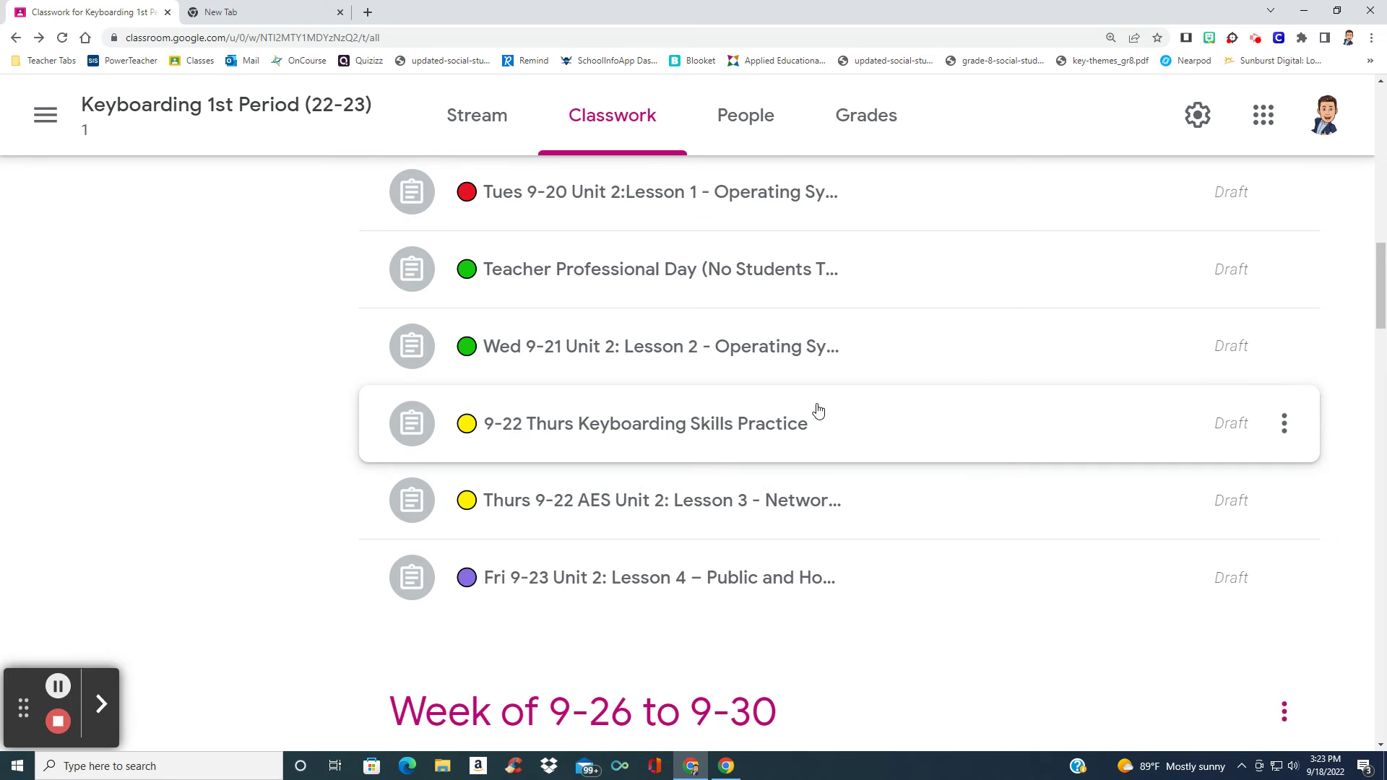
scroll(817, 411, "up", 1)
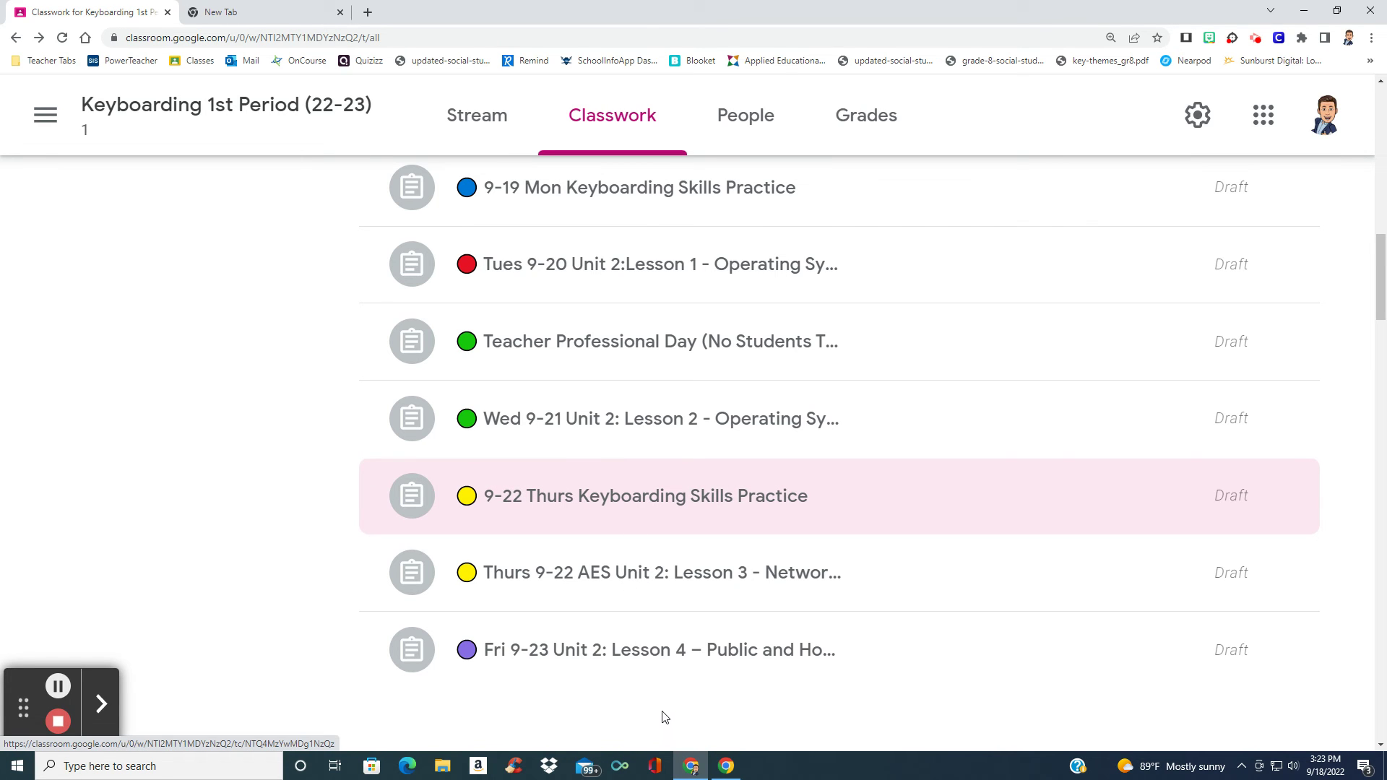
scroll(274, 329, "up", 5)
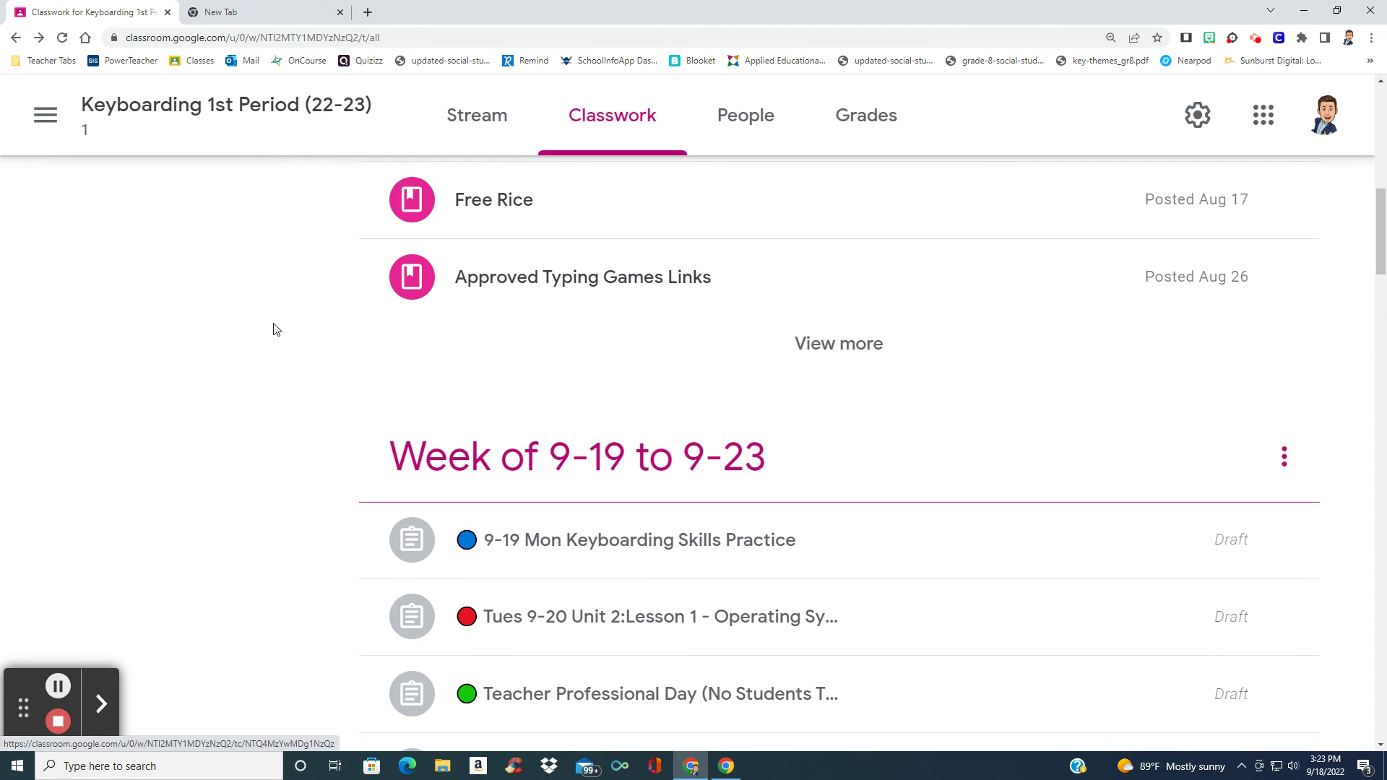
scroll(273, 329, "up", 10)
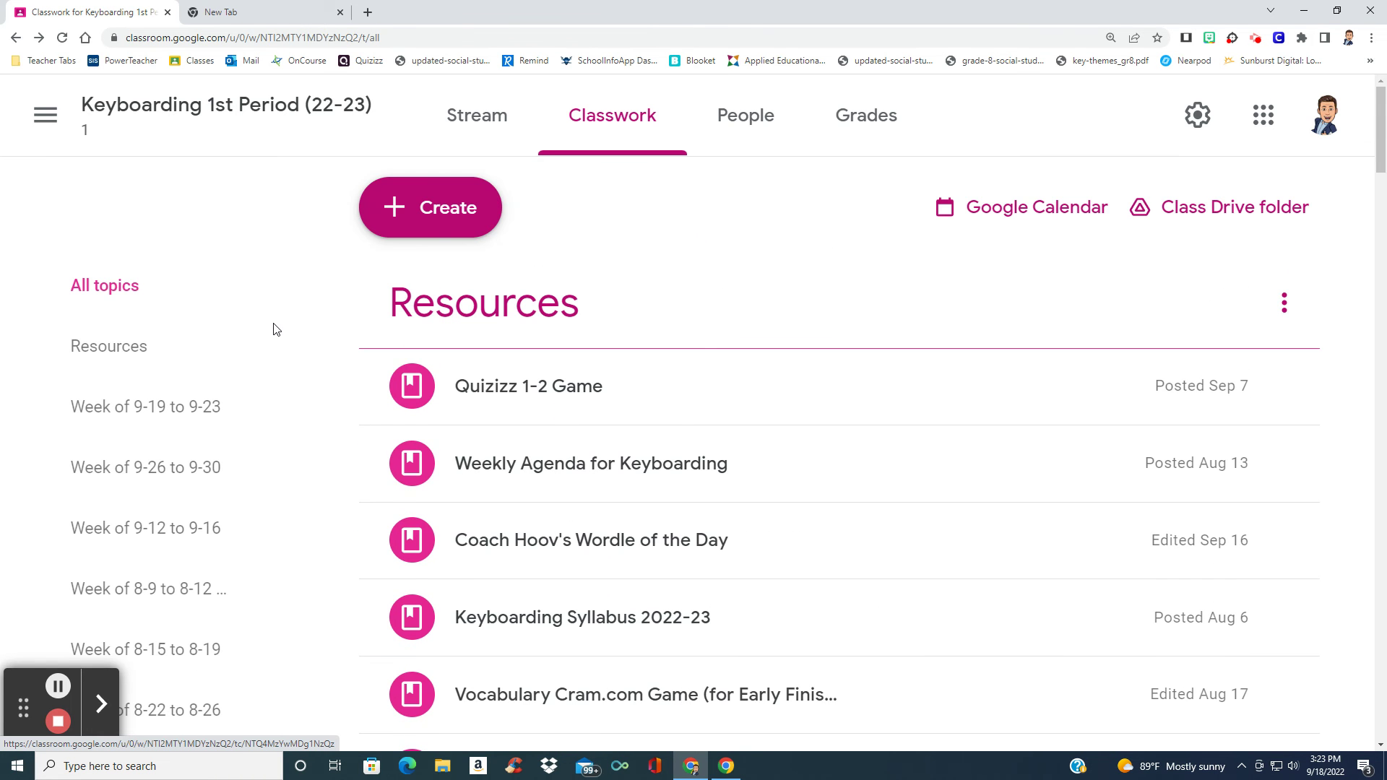
left_click(484, 224)
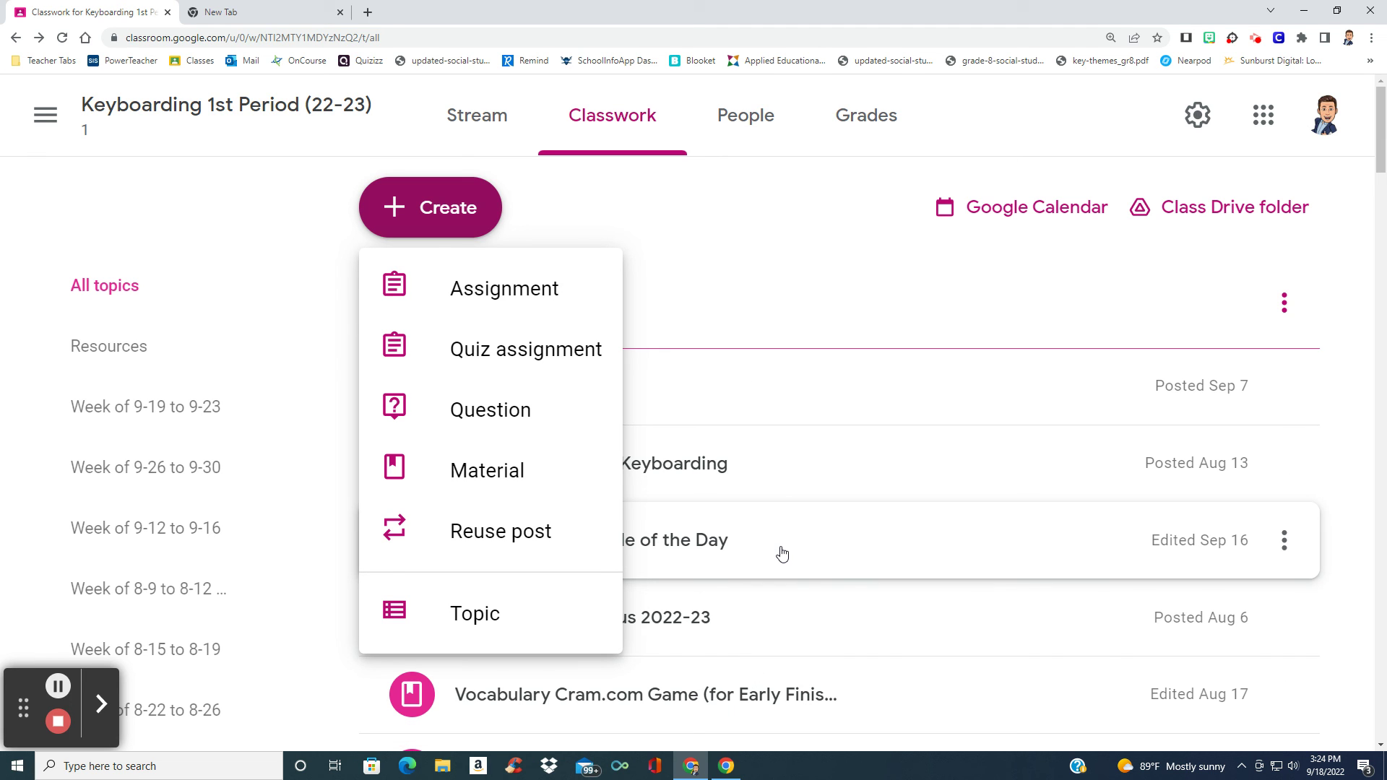
left_click(723, 228)
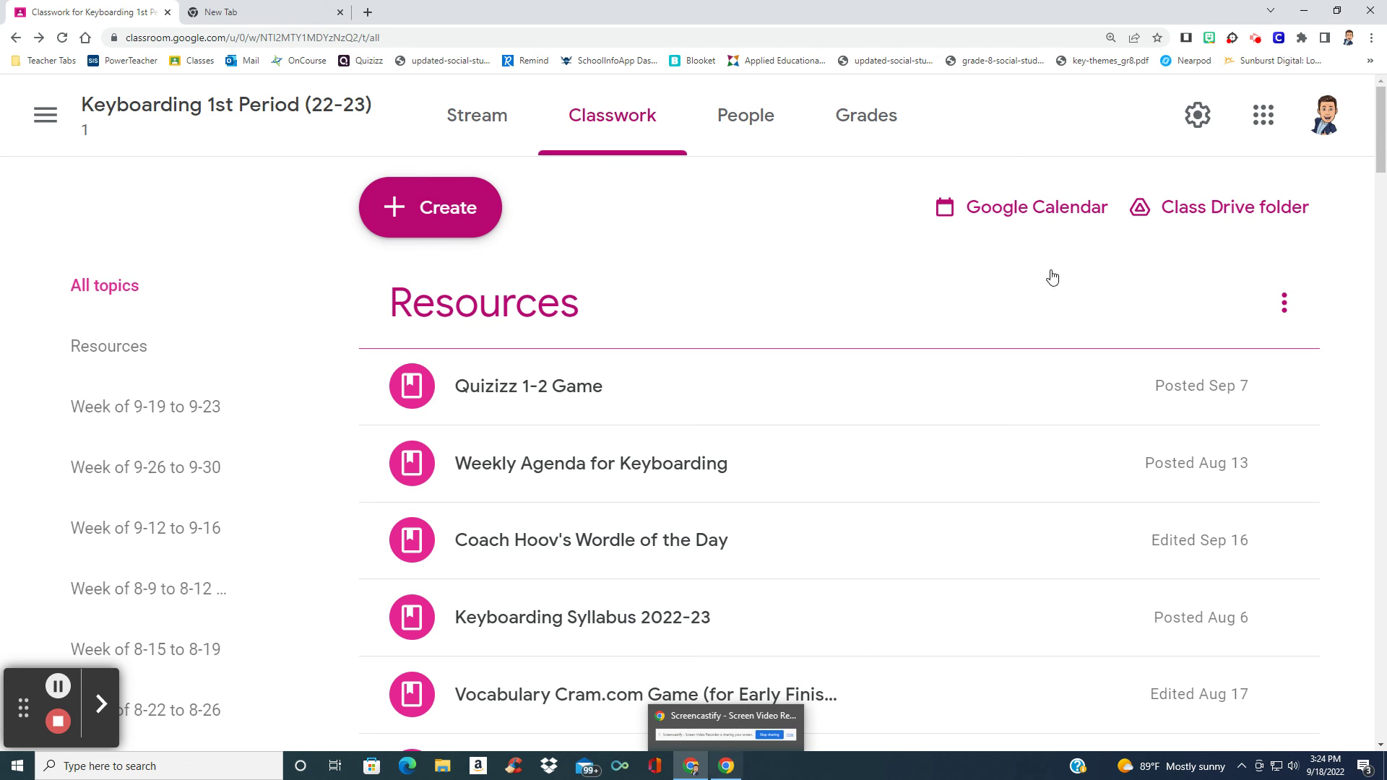
left_click(1256, 39)
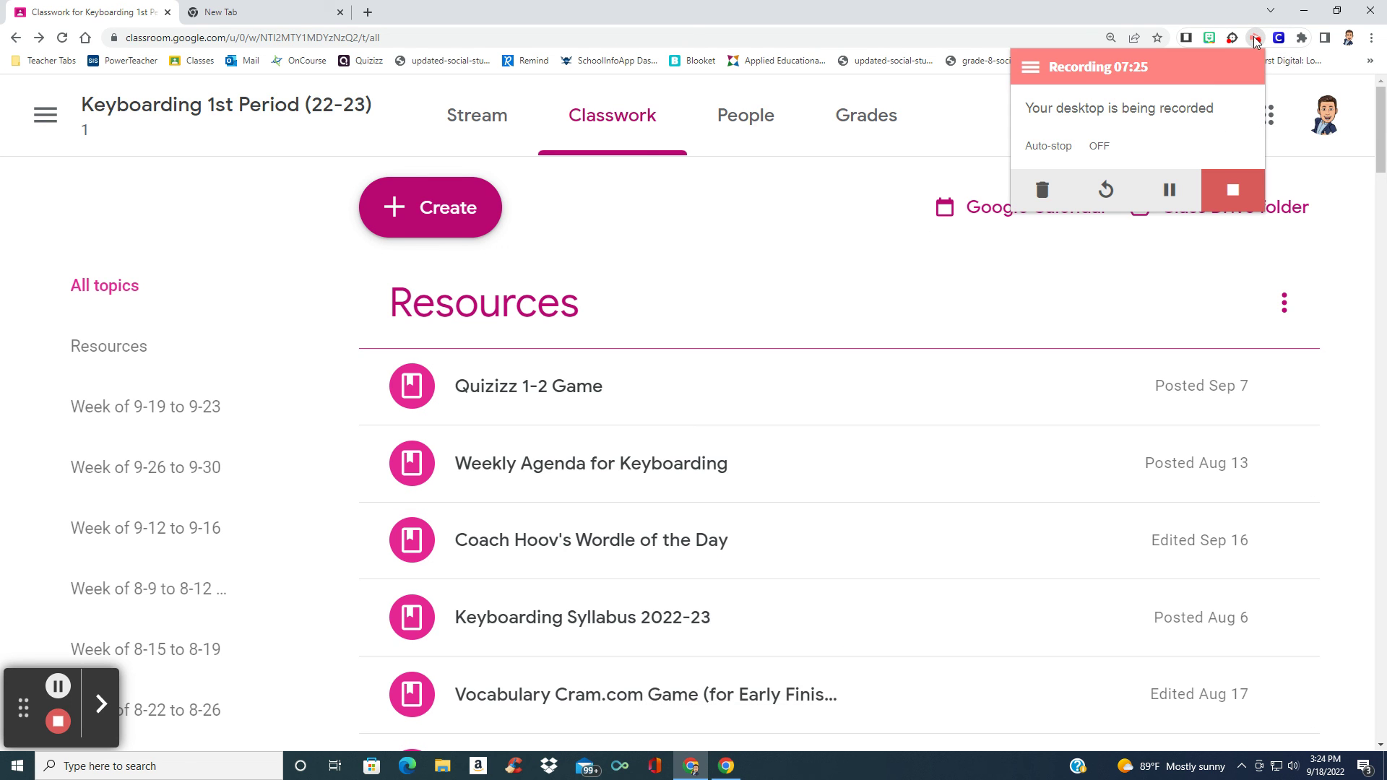